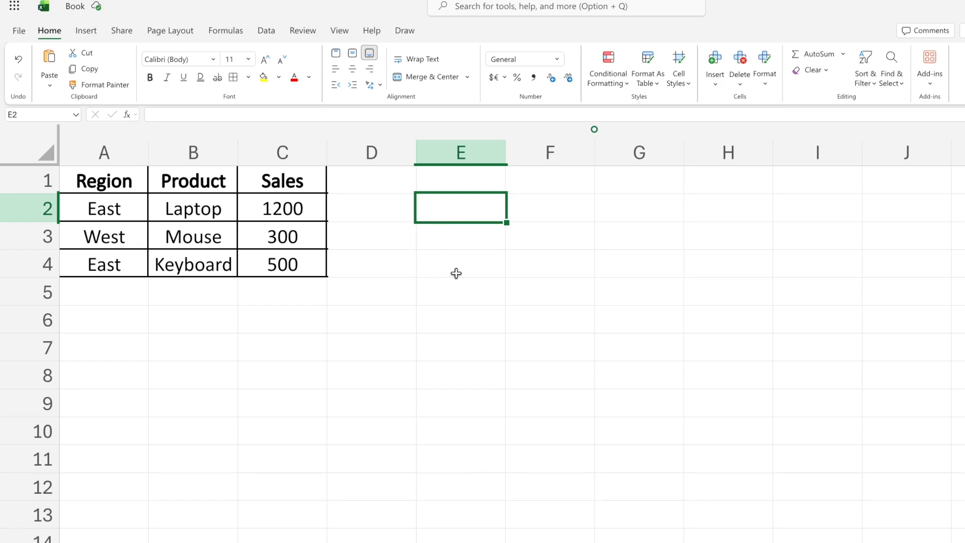
Total the whole Sales column in cell E2 with the formula =SUM(C:C).
type("=")
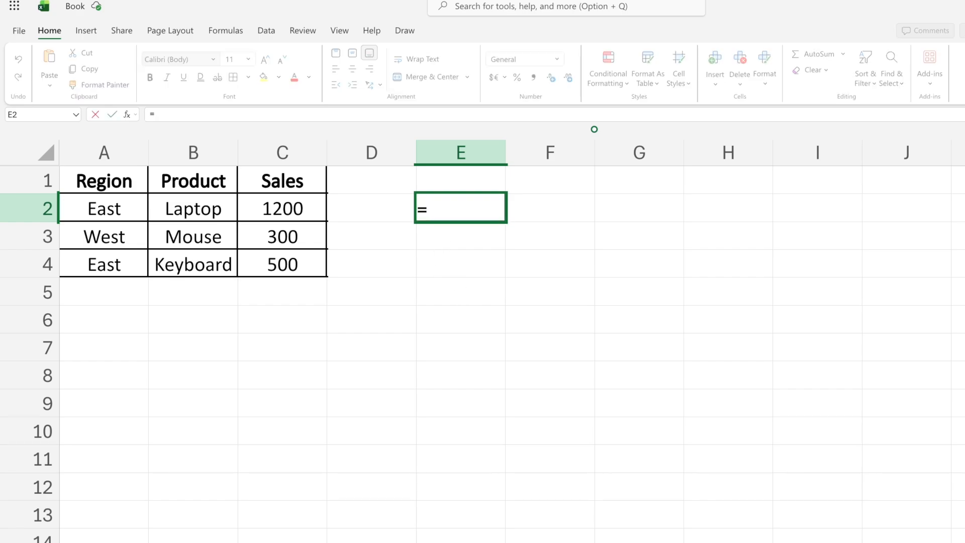
type("sum")
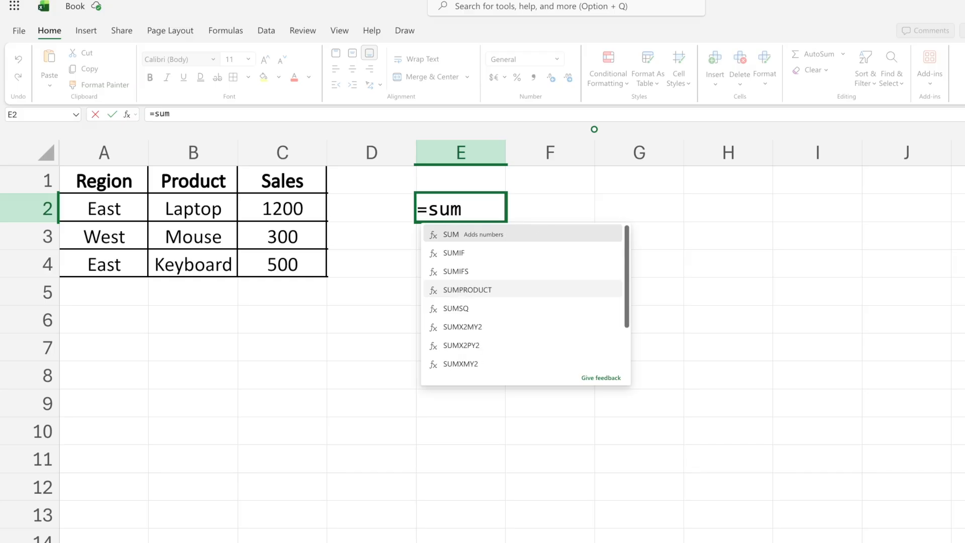
key("Tab")
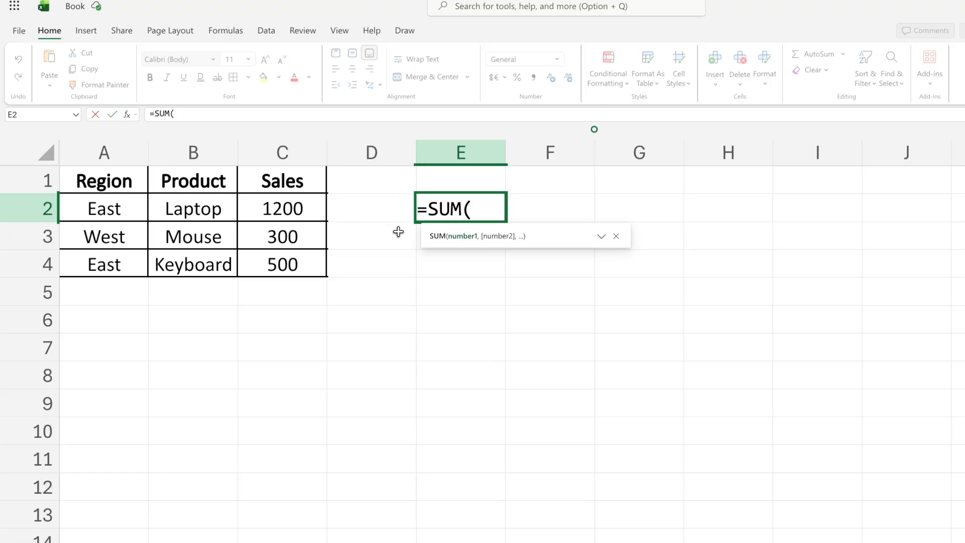
left_click_drag(276, 206, 279, 264)
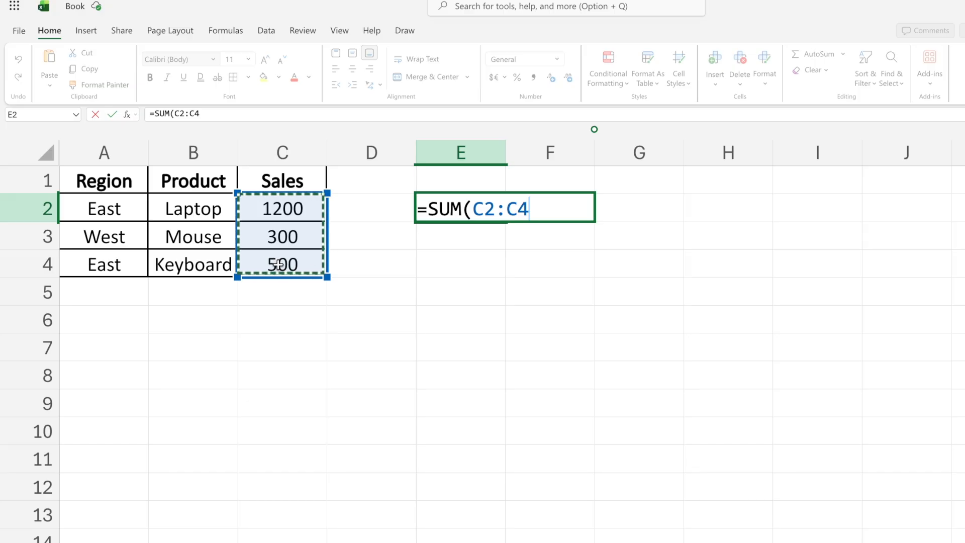
left_click(285, 149)
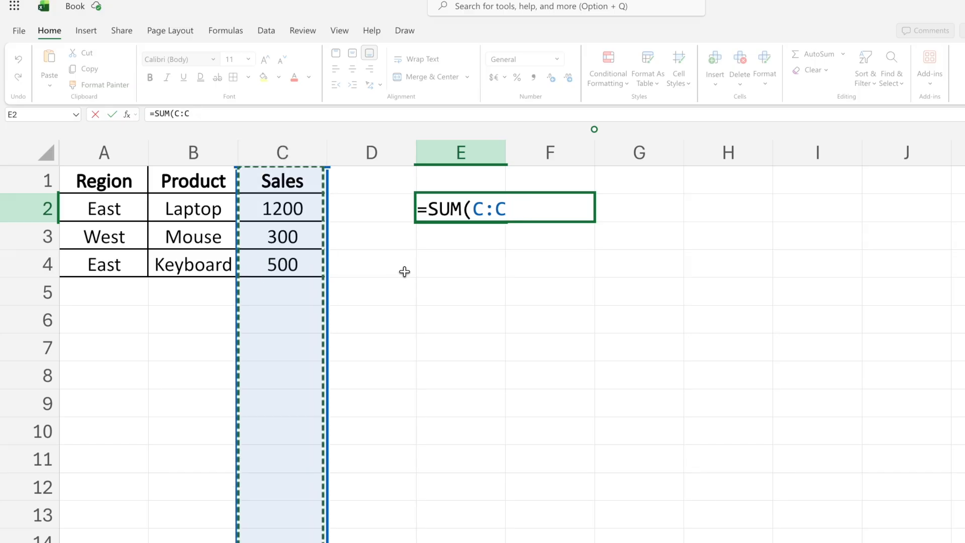
type(")")
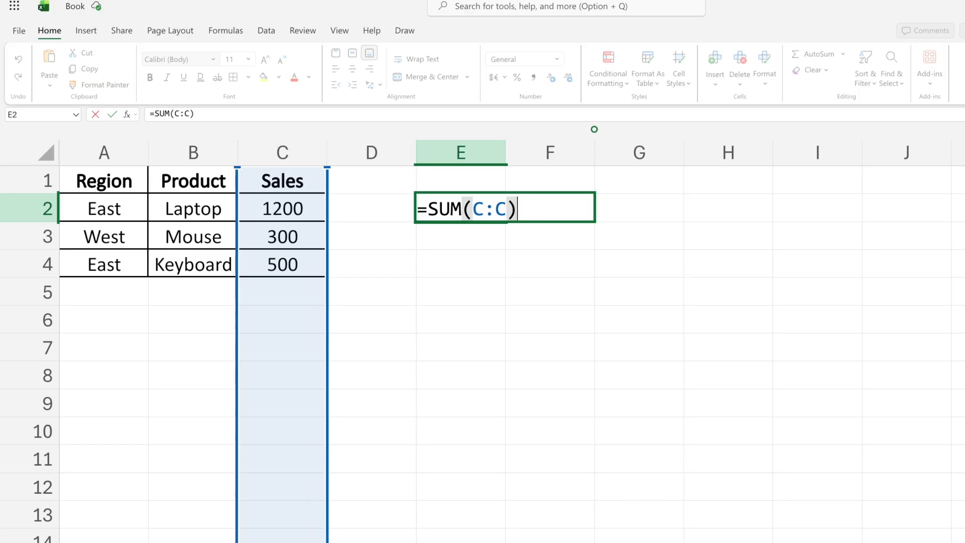
key("Return")
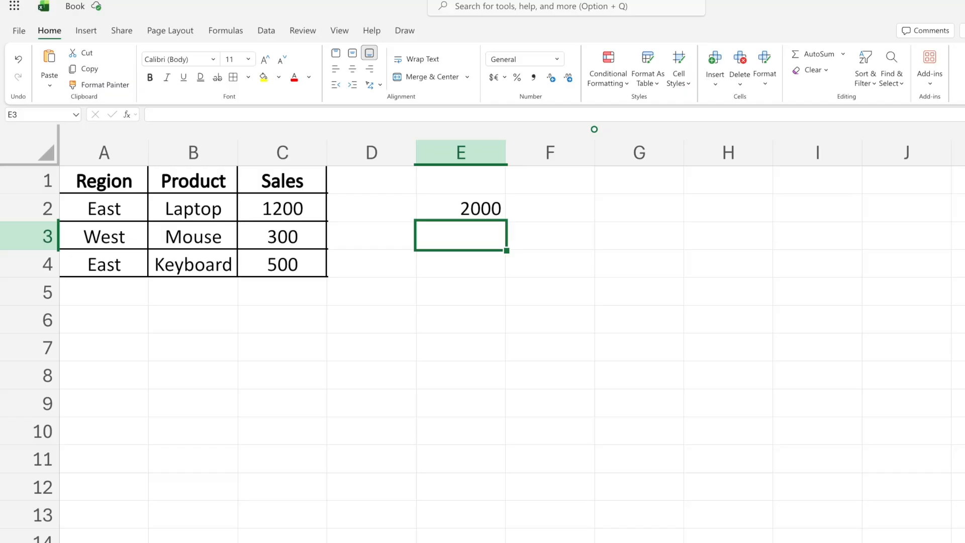
Enter 1500, 200 and 400 in cells D2 to D4, beside the Sales figures.
left_click(369, 198)
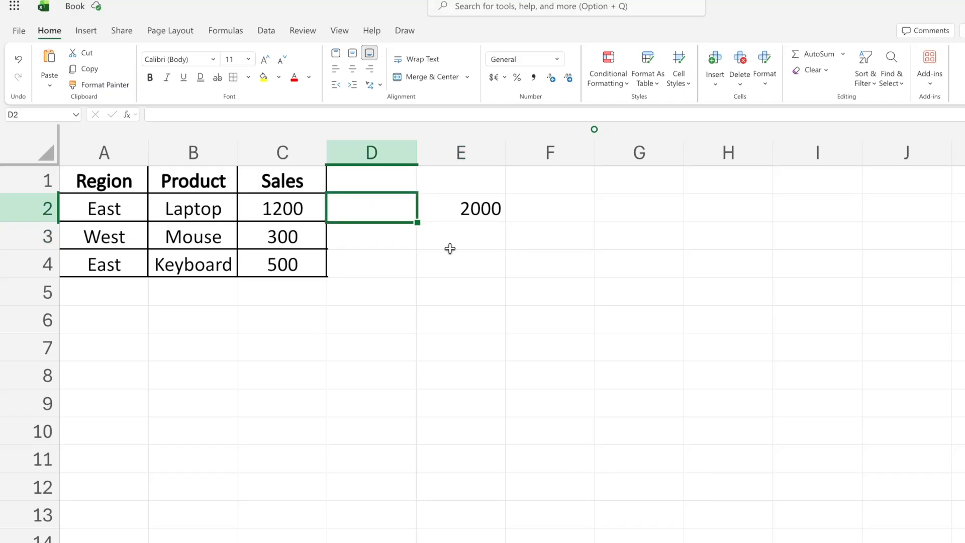
type("1500")
key("Return")
type("200")
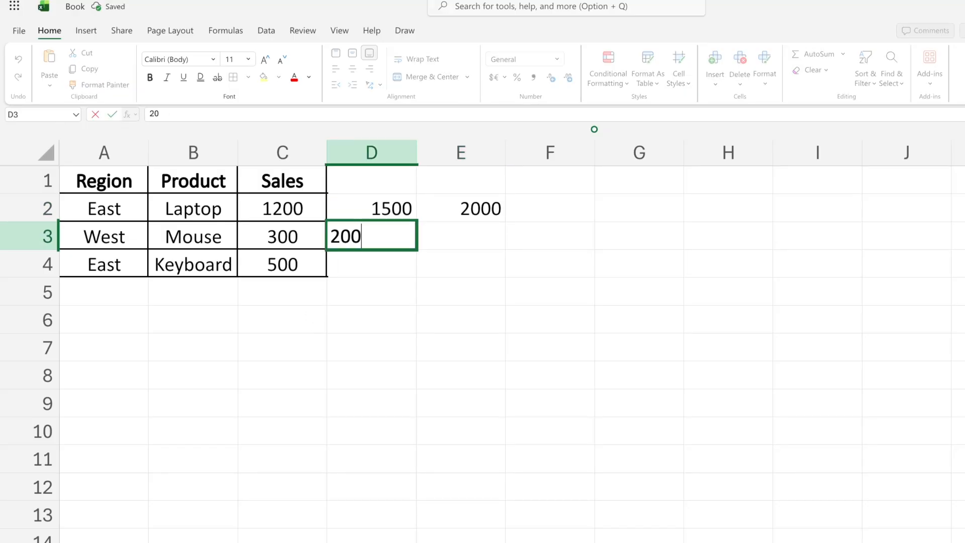
key("Return")
Add up the two separate ranges in cell G2 with the formula =SUM(C2:C4,D2:D4).
type("=sum")
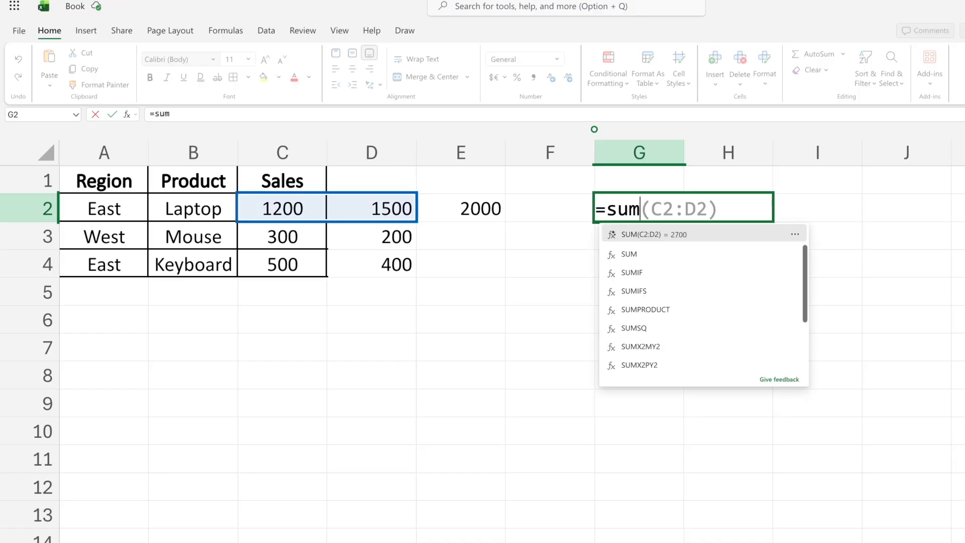
left_click(623, 253)
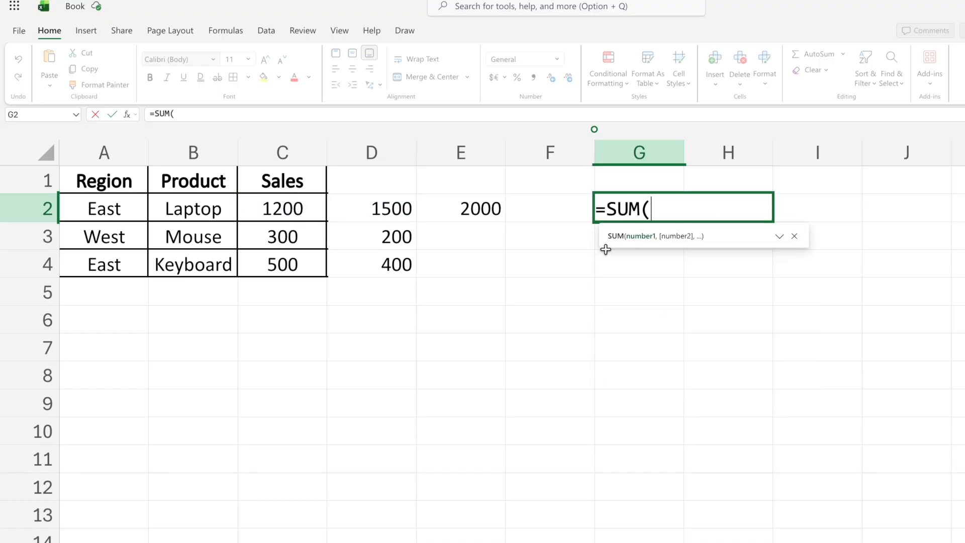
left_click_drag(302, 209, 301, 264)
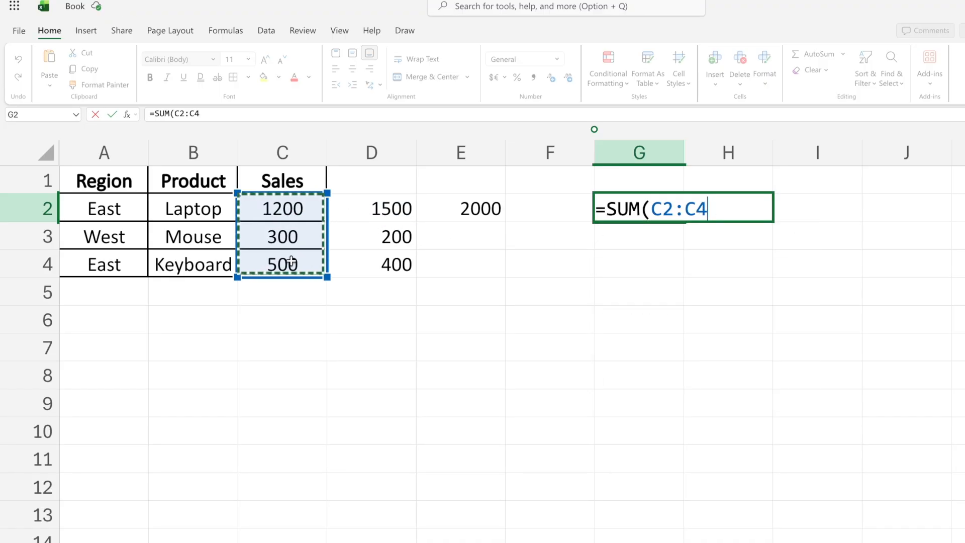
type(",")
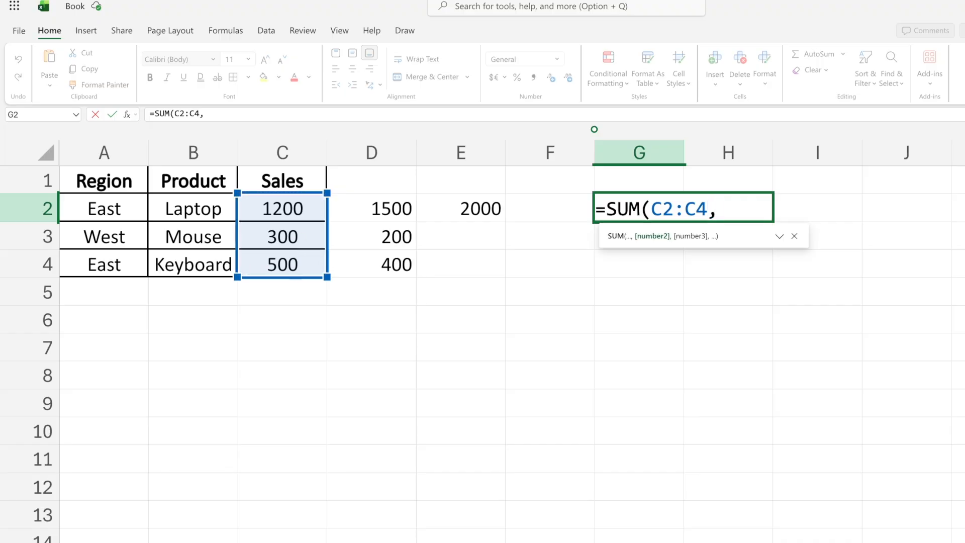
left_click_drag(364, 209, 368, 261)
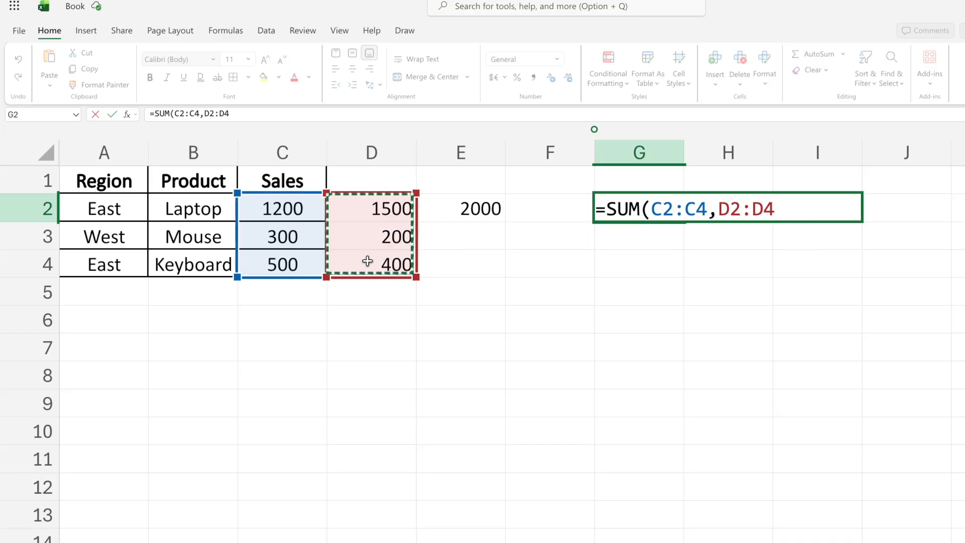
type(")")
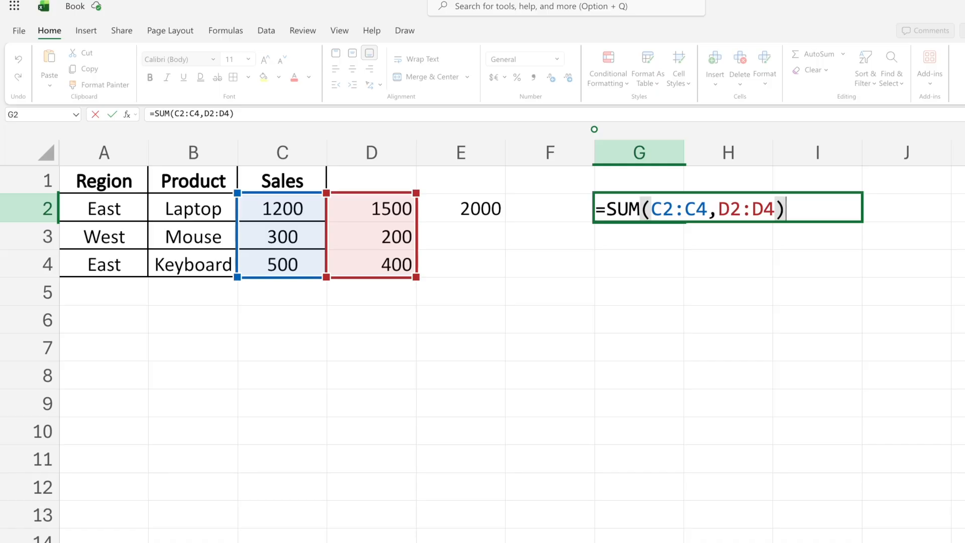
key("Return")
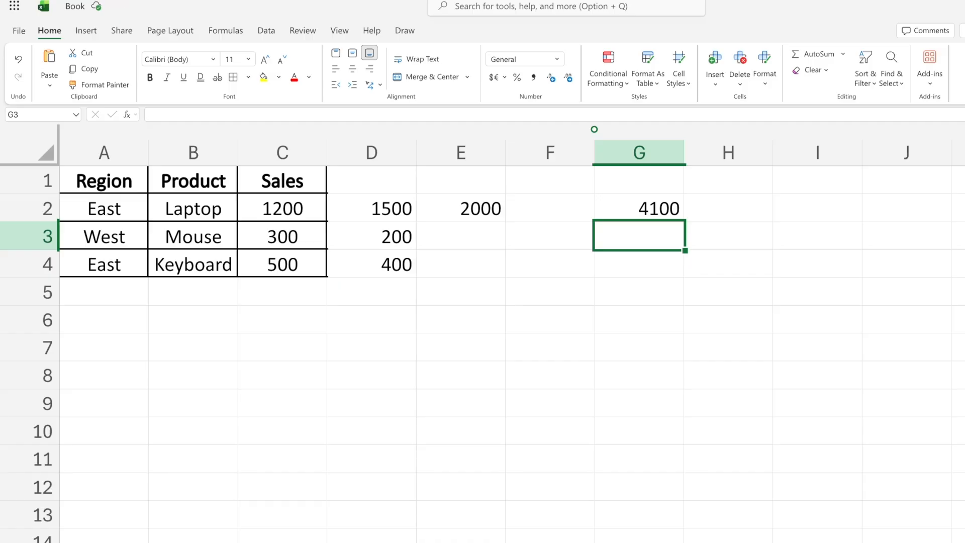
Total both entire columns C and D in cell G3 with the formula =SUM(C:D).
type("=sum")
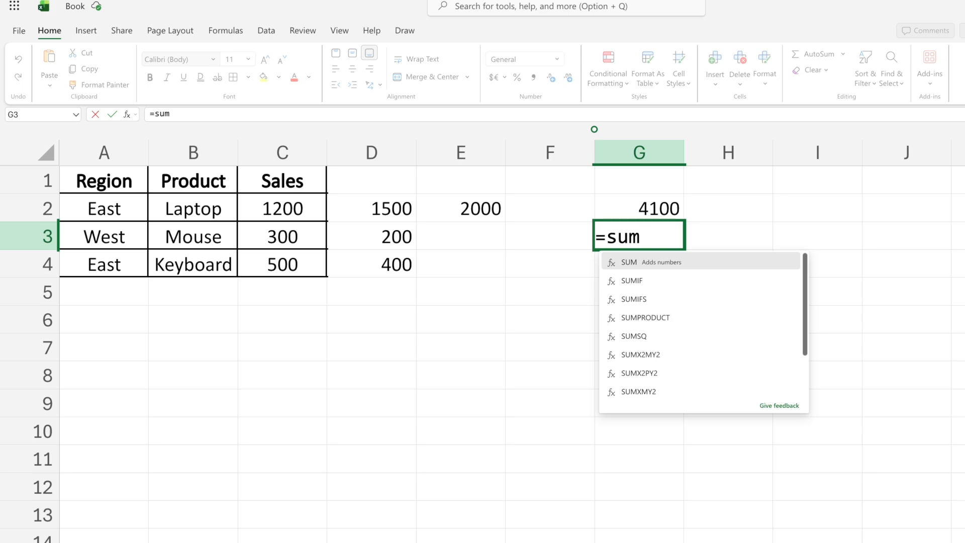
key("Tab")
left_click_drag(260, 156, 354, 150)
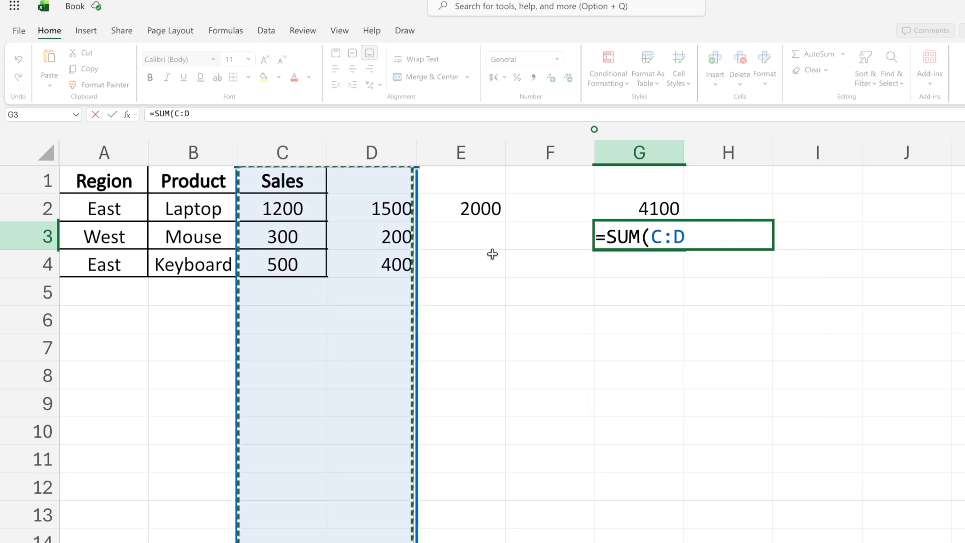
type(")")
key("Return")
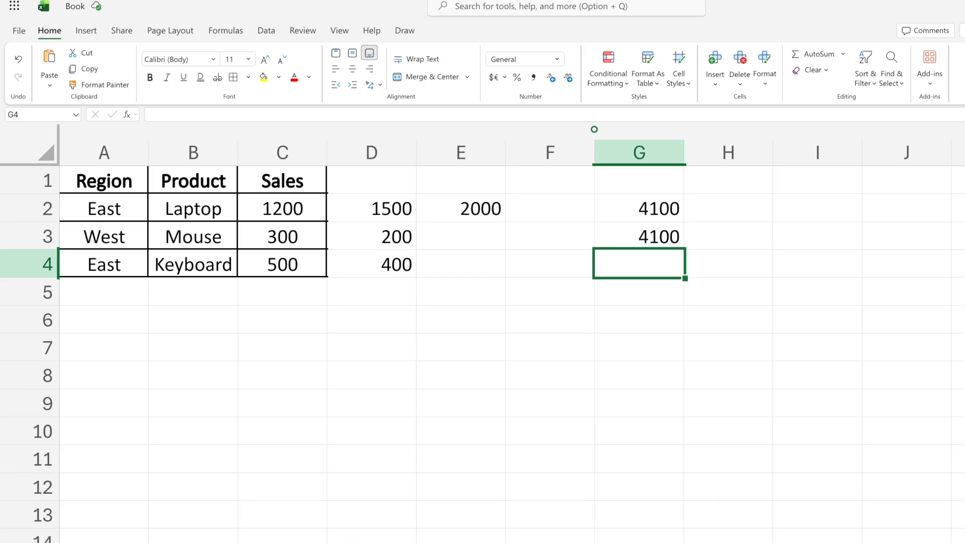
Add the three Sales cells individually in cell F5 with the formula =C2+C3+C4.
left_click(550, 291)
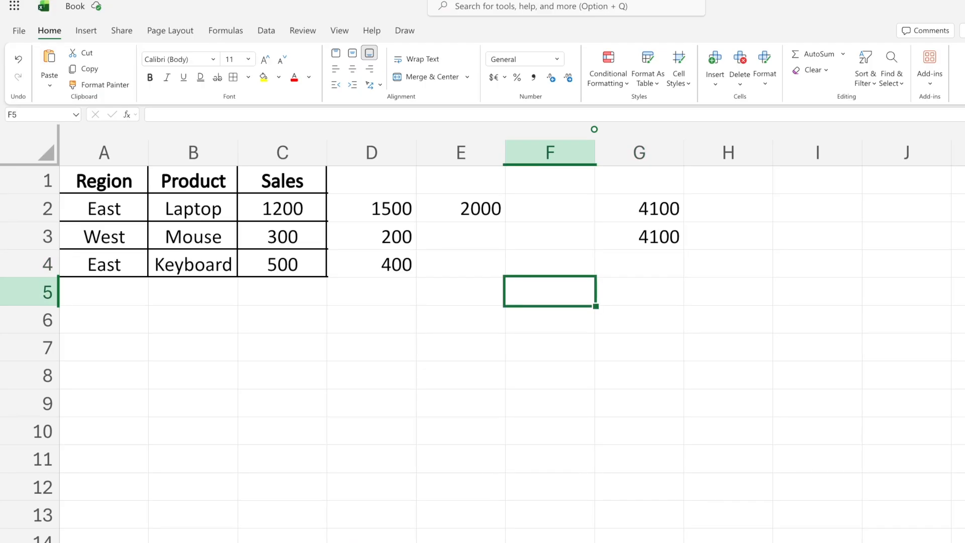
type("=")
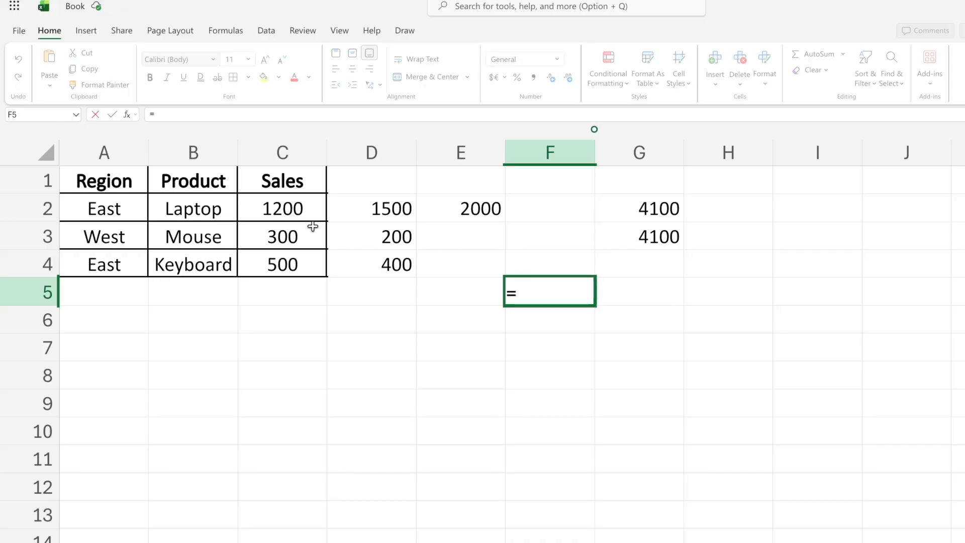
left_click(298, 211)
type("+")
left_click(285, 237)
type("+")
left_click(261, 262)
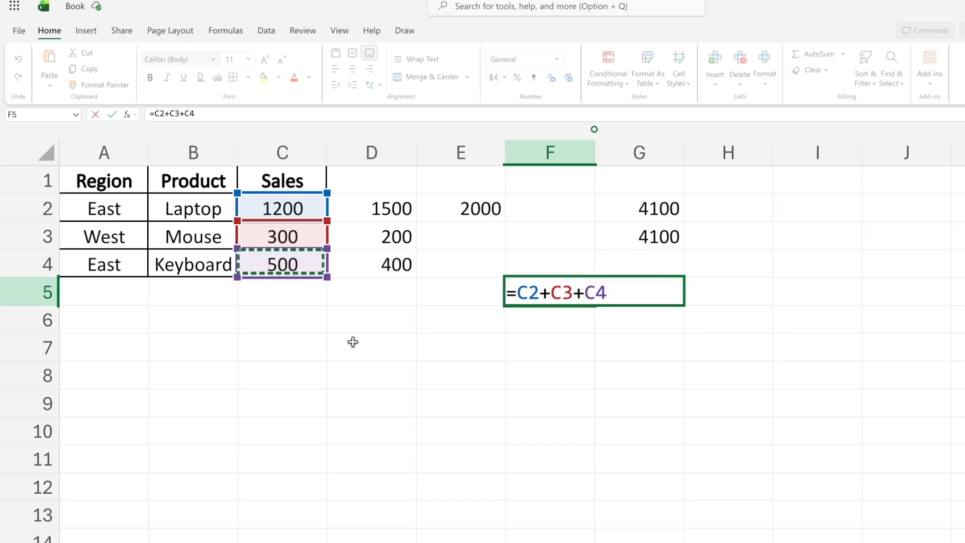
key("Return")
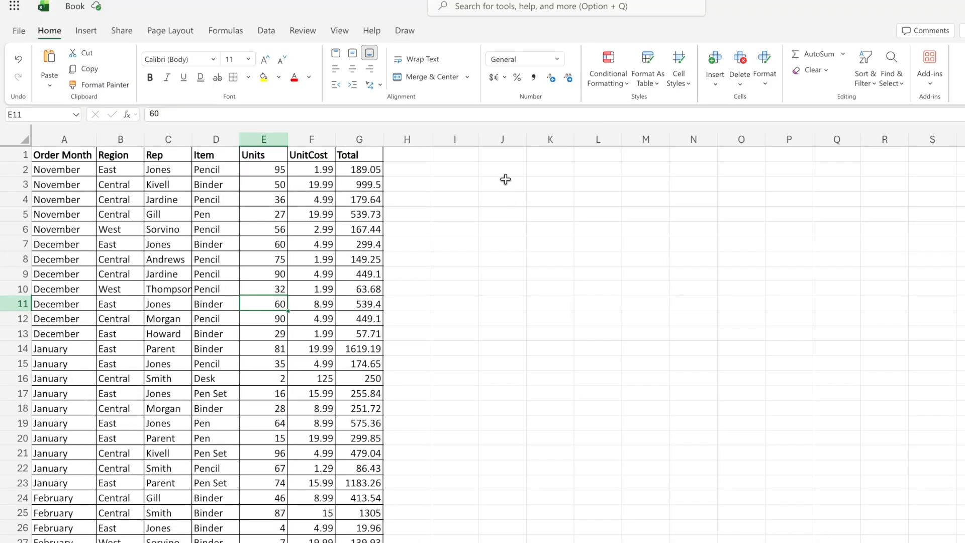
Total the whole Total column of the order data in cell I2 with the formula =SUM(G:G).
left_click(503, 168)
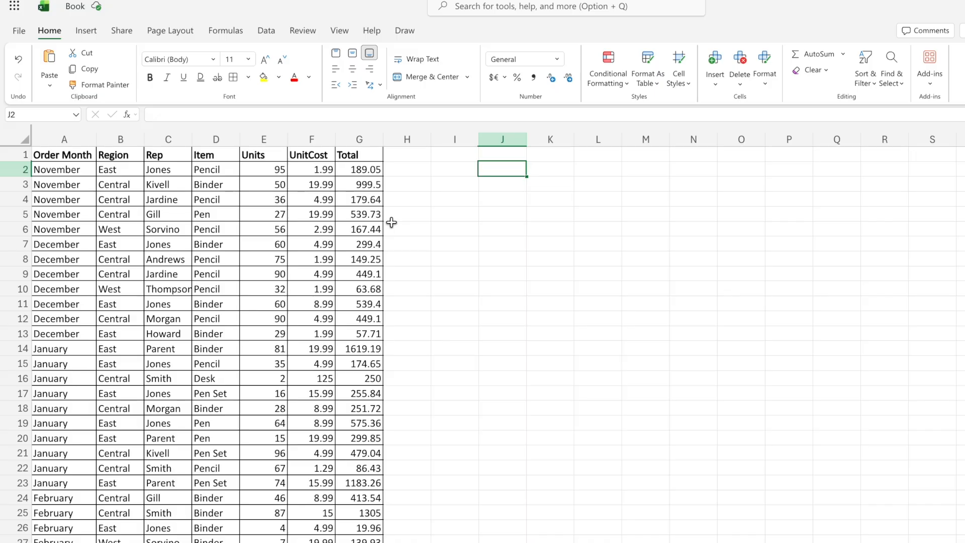
left_click(469, 170)
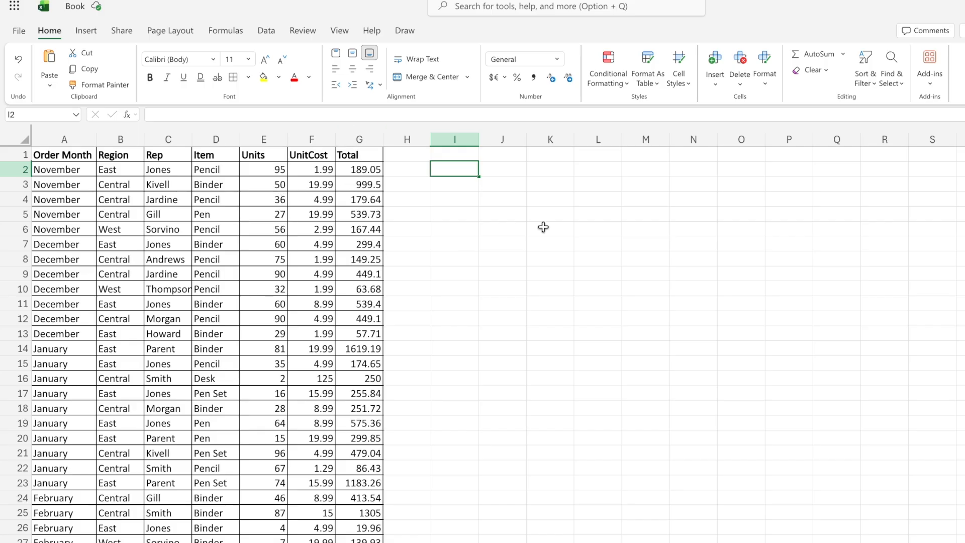
type("=sum")
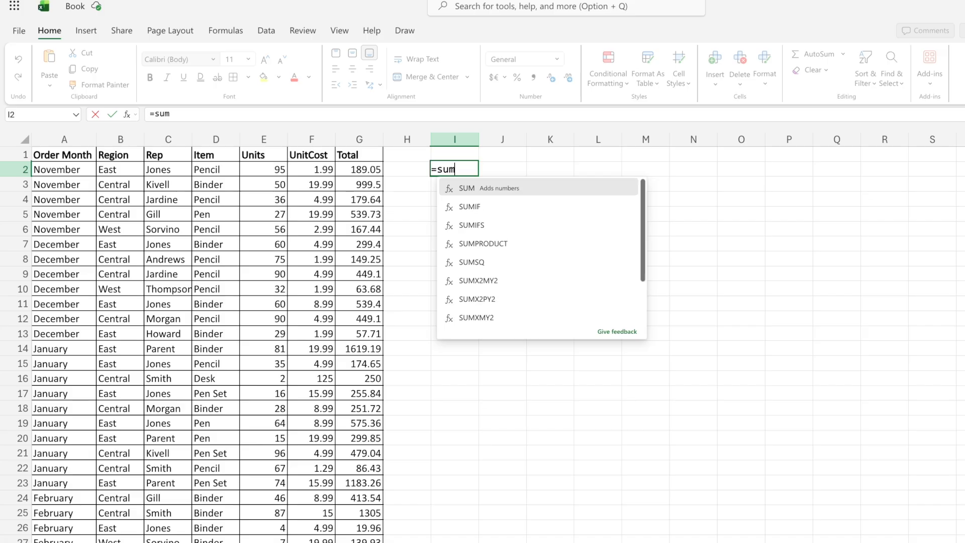
type("(")
left_click(357, 140)
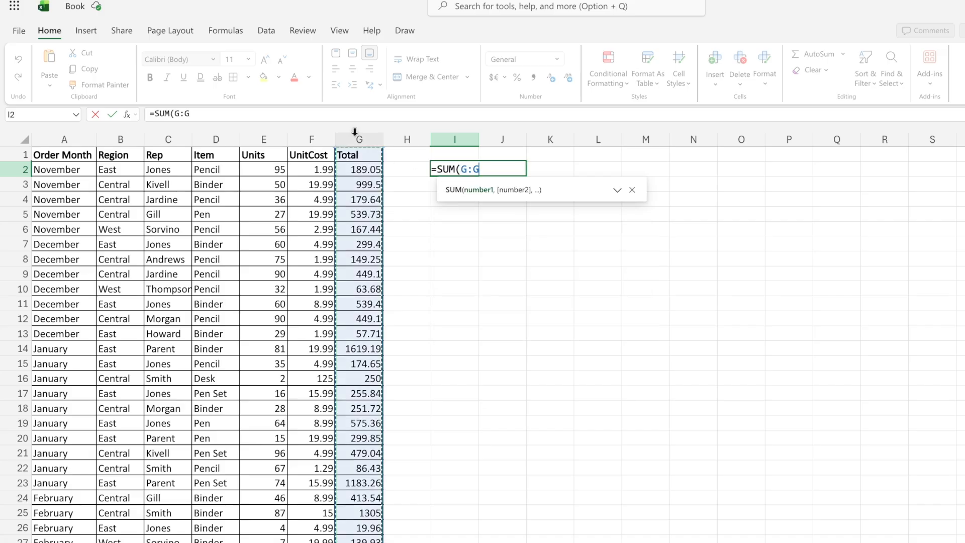
type(")")
key("Return")
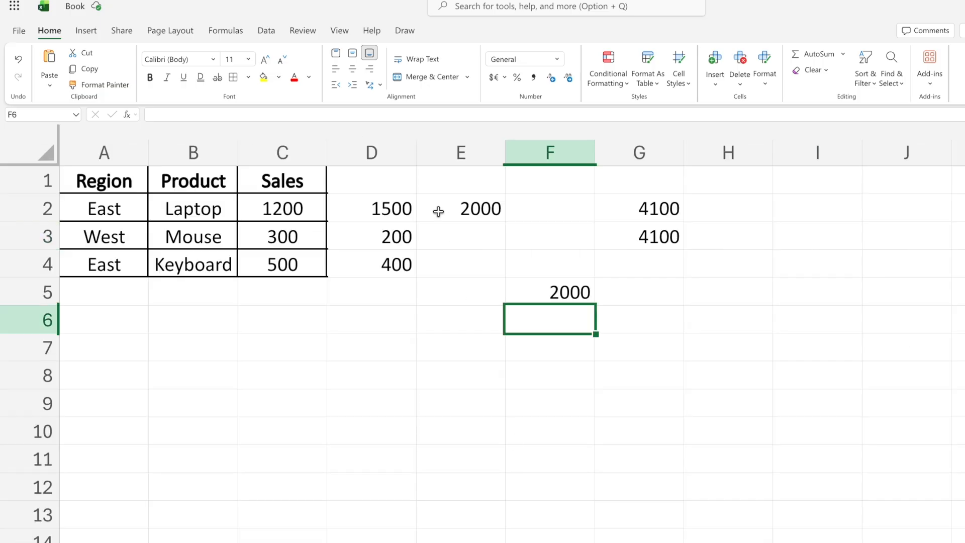
Clear all the extra values and formulas beside the Region, Product and Sales table, from column D onward.
left_click_drag(392, 188, 765, 322)
key("Delete")
Total the East region's sales in cell E2 with the formula =SUMIF(A:A,"East",C:C).
left_click(460, 212)
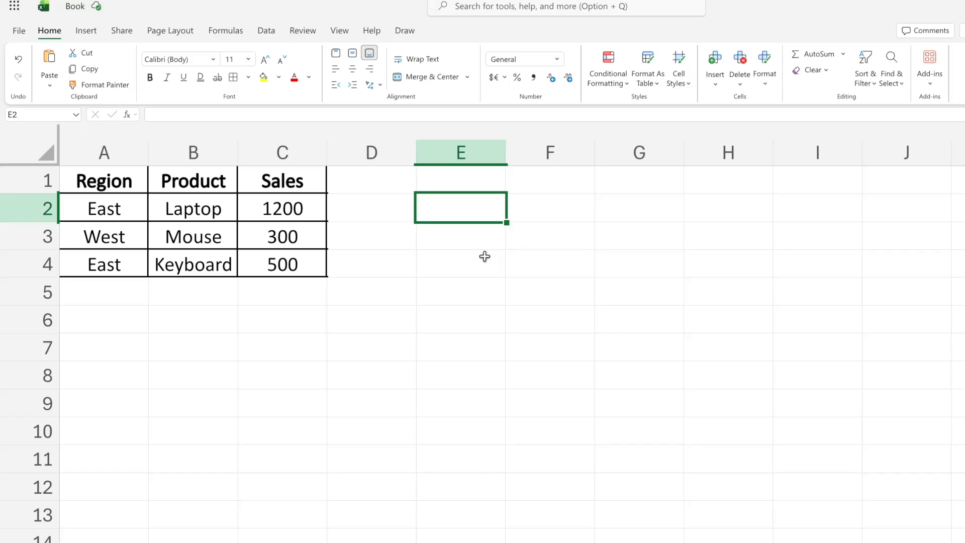
key("Up")
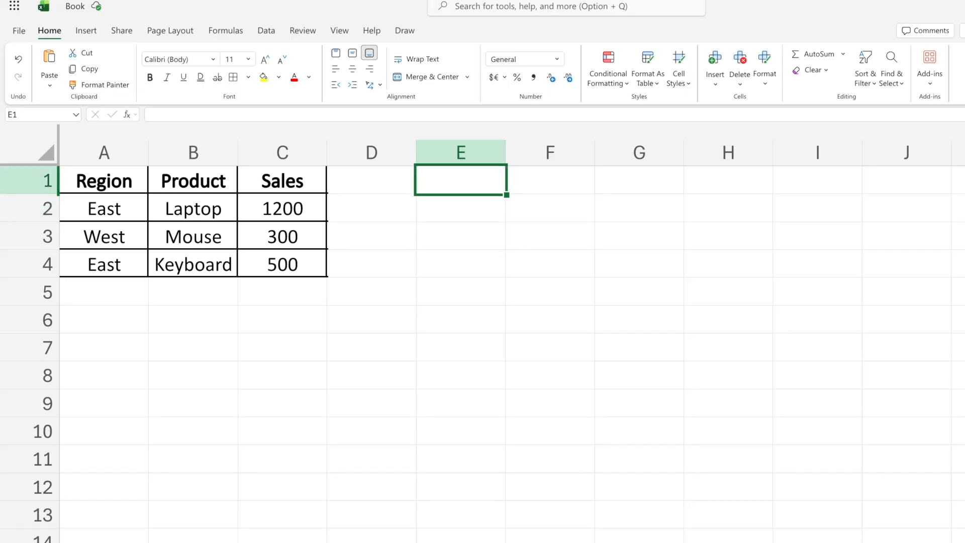
key("Down")
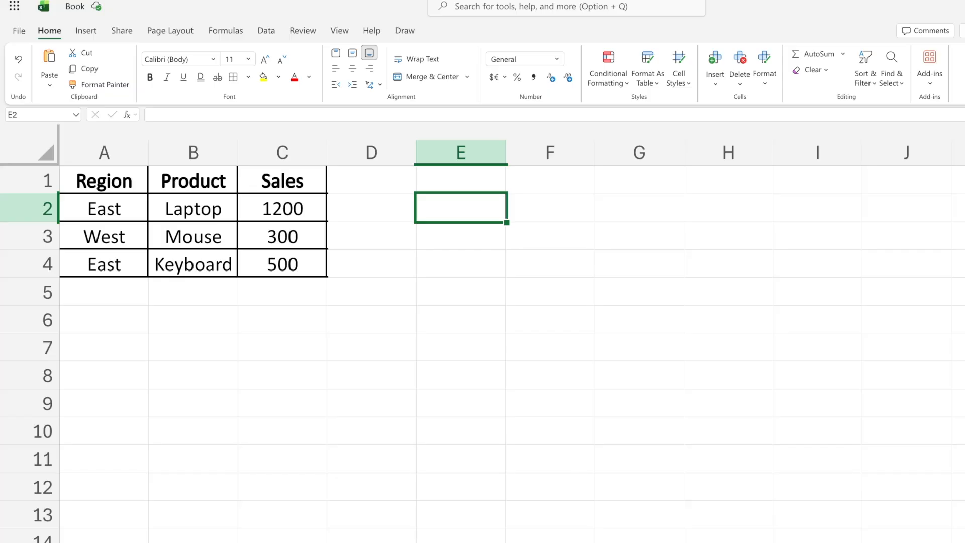
type("=sum")
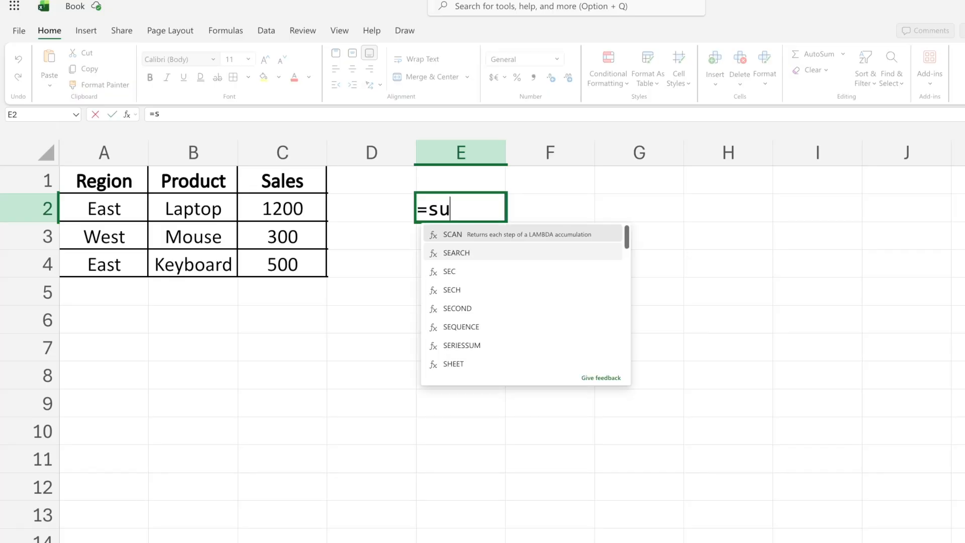
key("Down")
key("Tab")
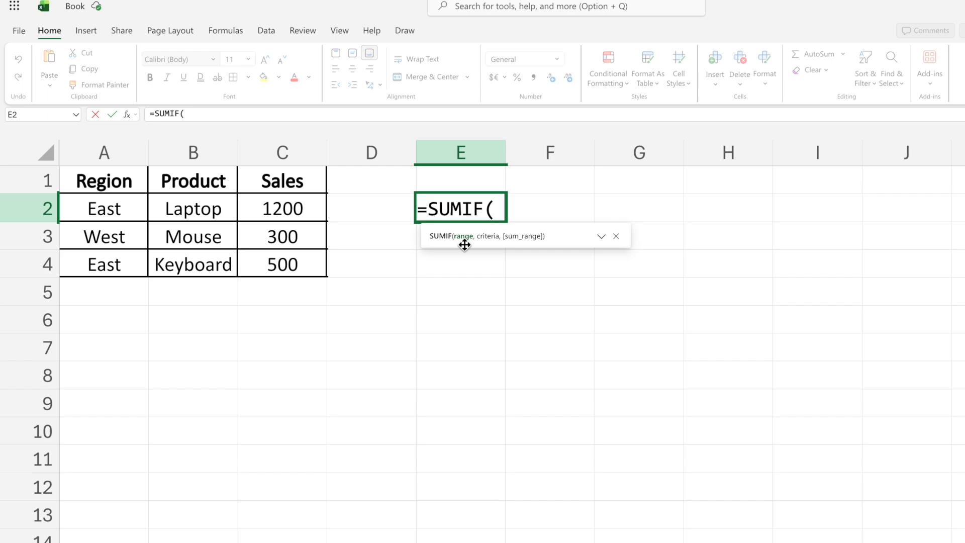
left_click(106, 150)
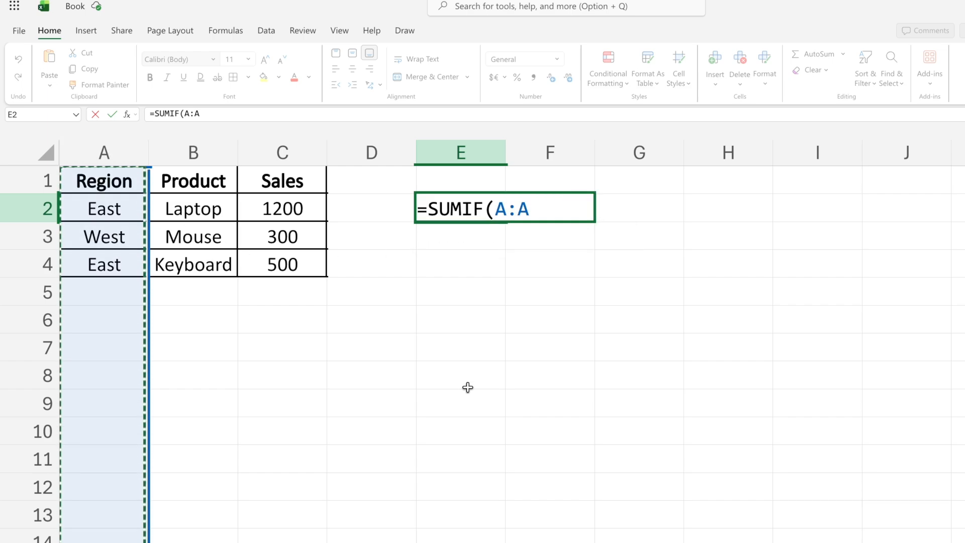
type(",")
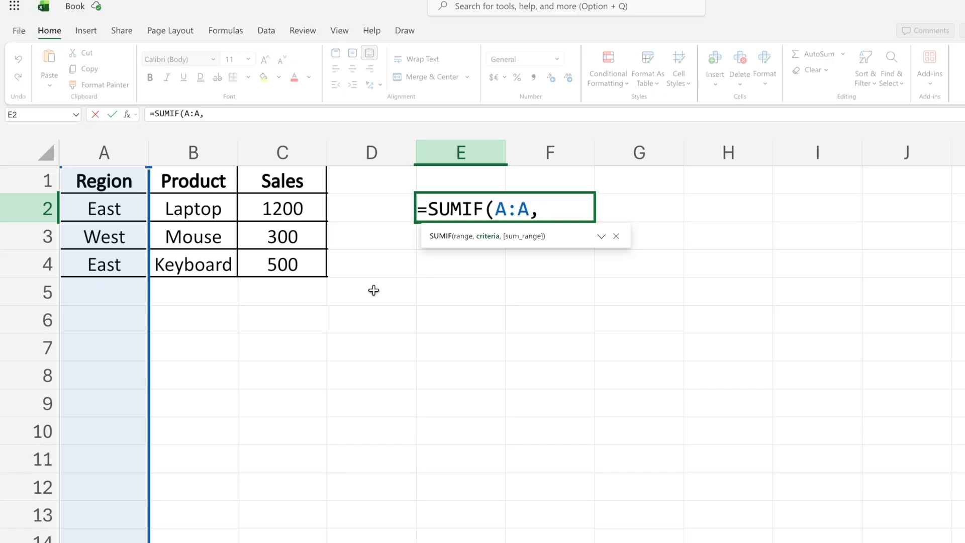
type("\"Eas")
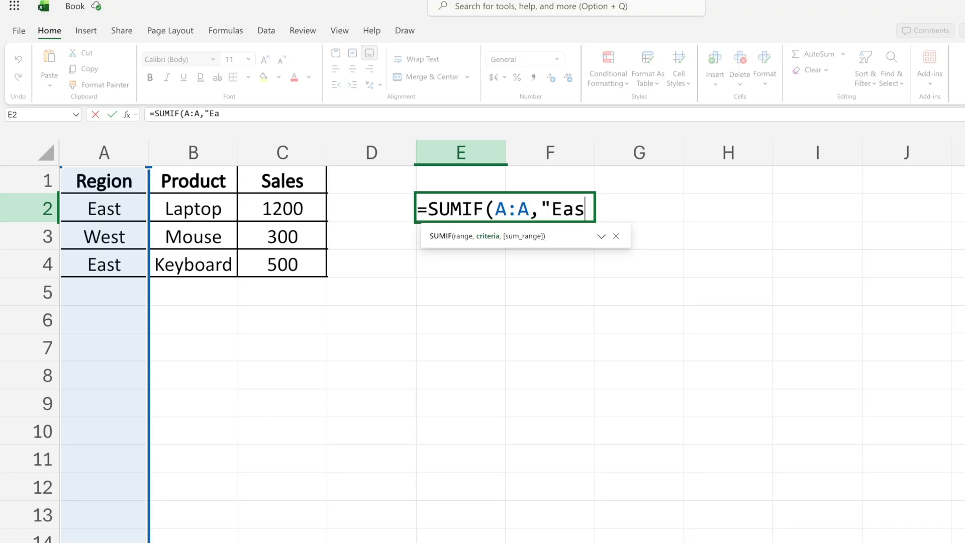
type("t\",")
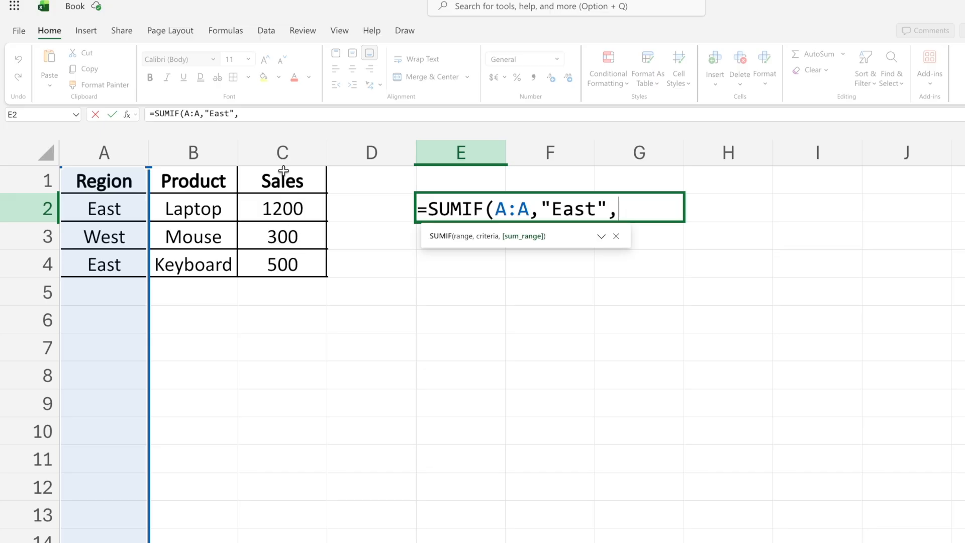
left_click(282, 152)
type(")")
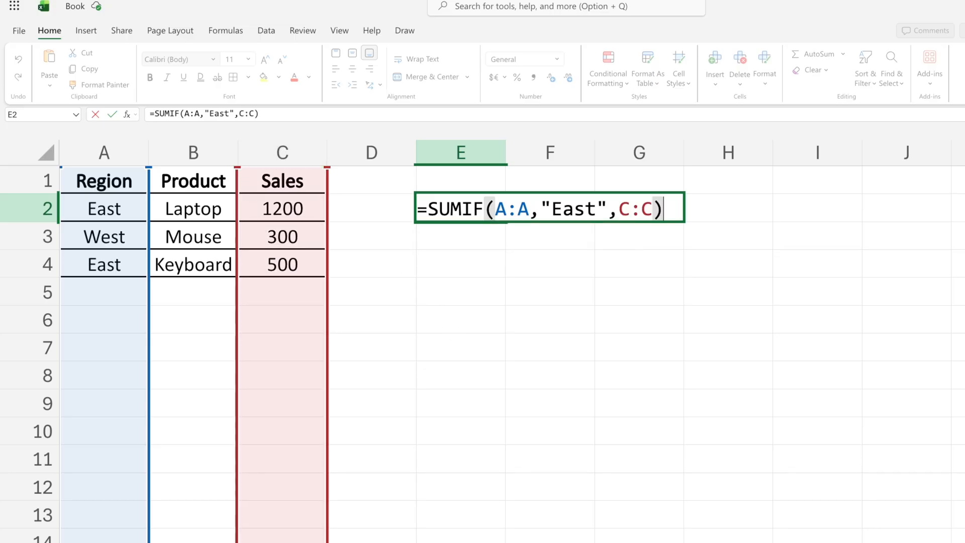
key("Return")
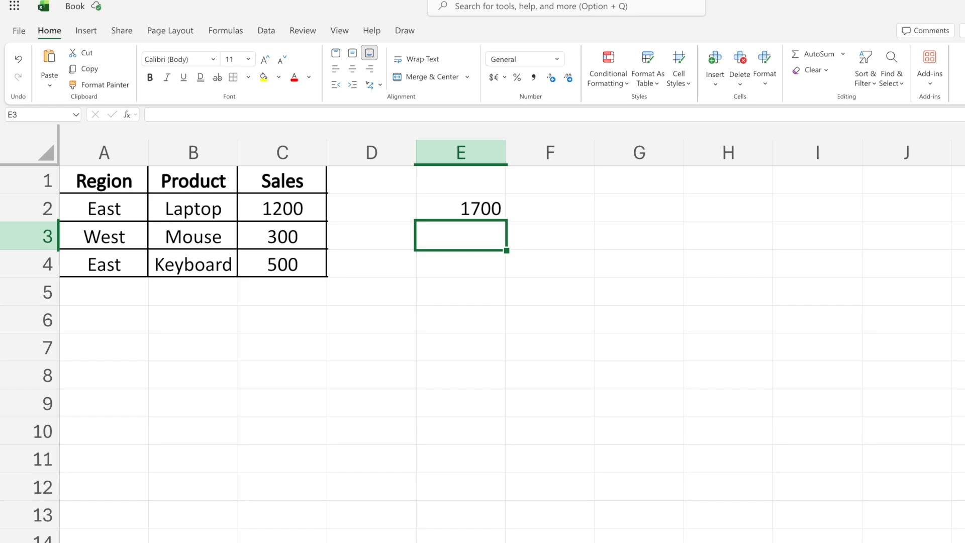
Enter the region labels East in cell F1 and West in cell G1.
left_click(538, 176)
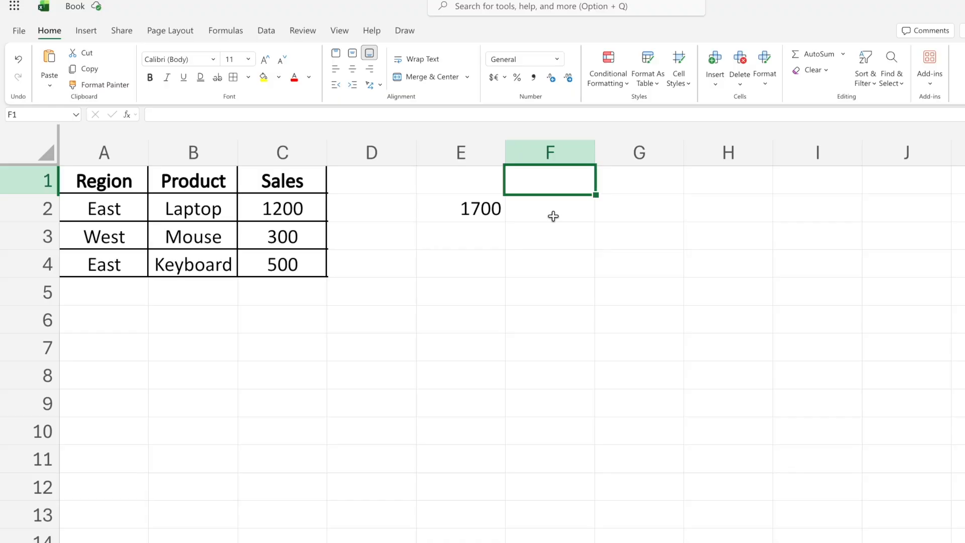
type("East")
key("Tab")
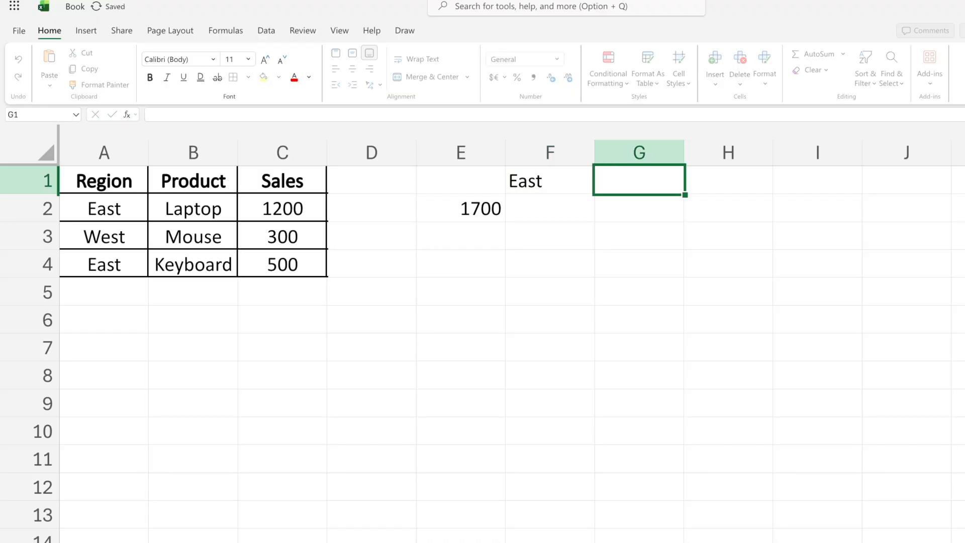
type("West")
key("Return")
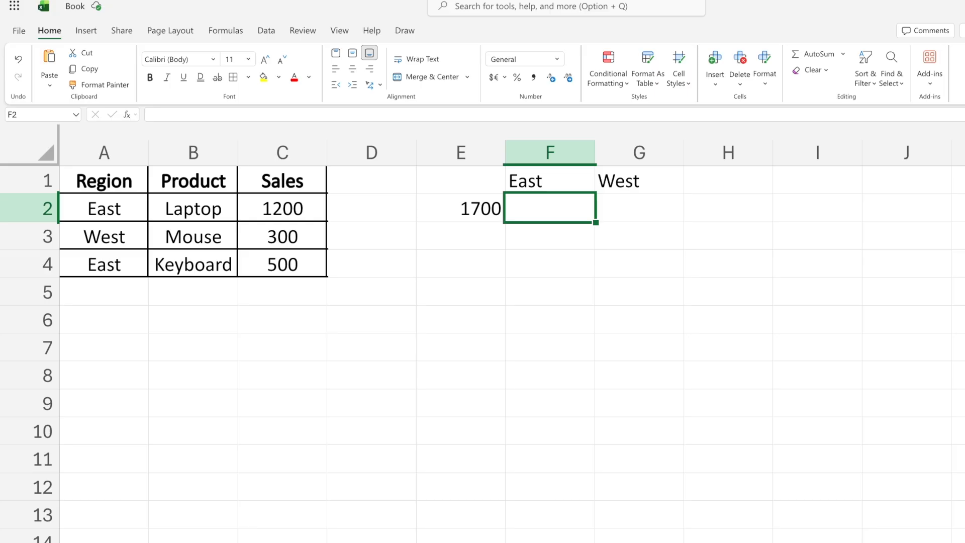
Total the East sales in cell F2, taking the criterion from the label above, with the formula =SUMIF(A:A,F1,C:C).
type("=sum")
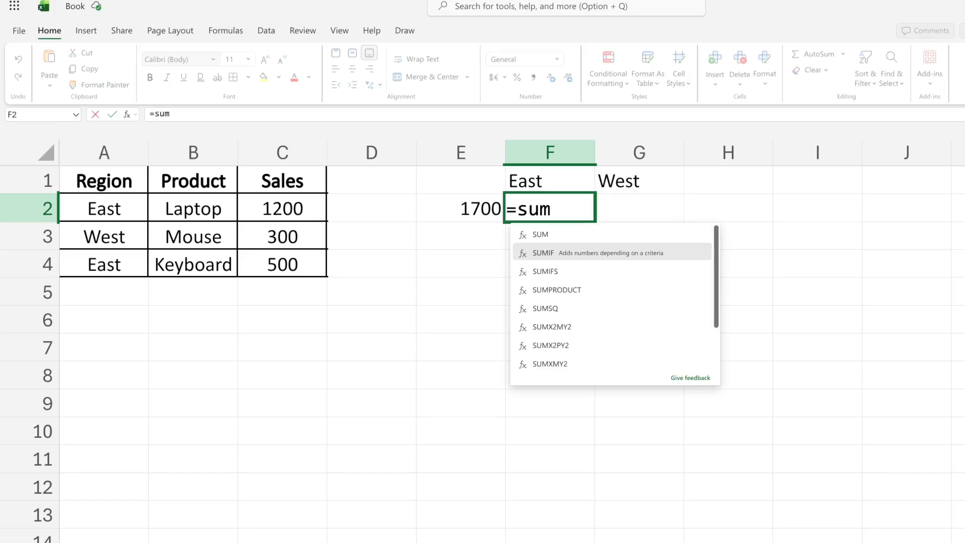
key("Tab")
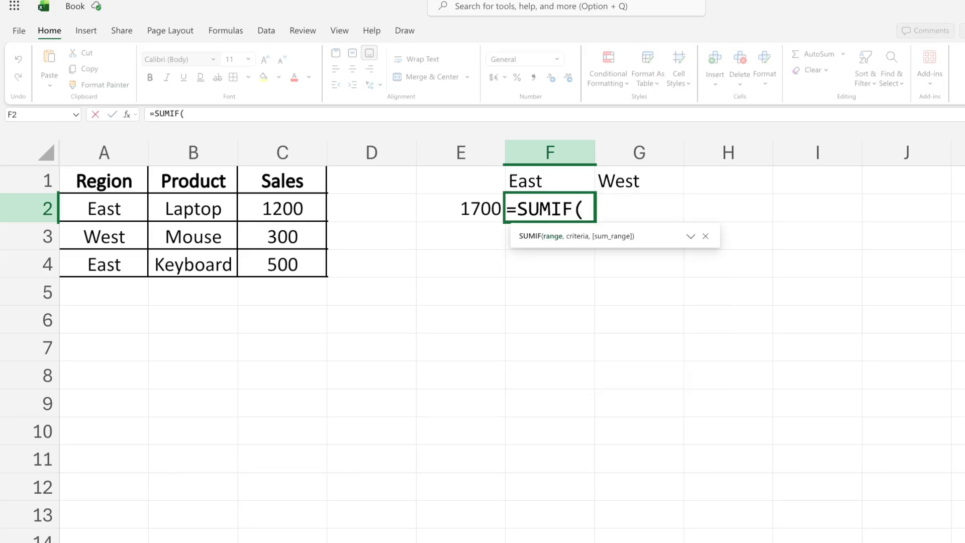
left_click(104, 152)
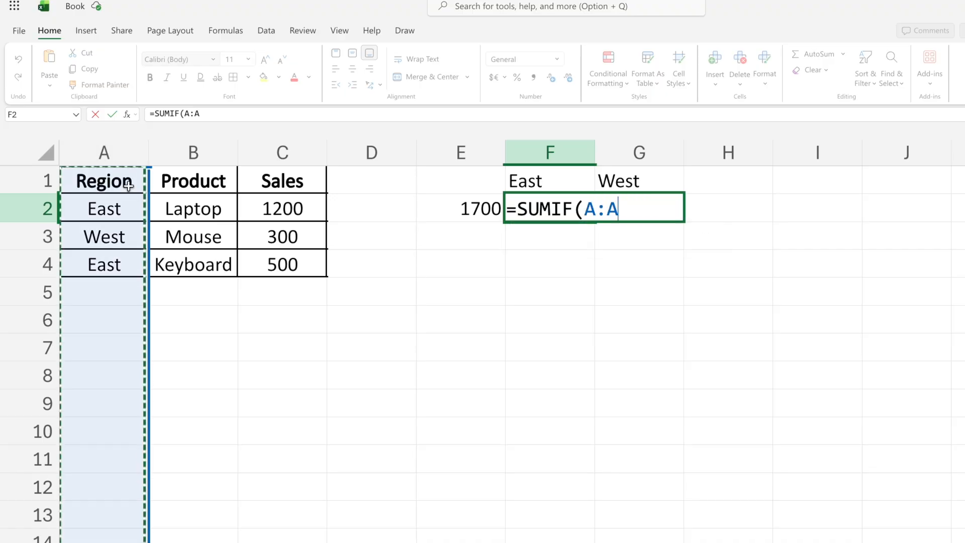
type(",")
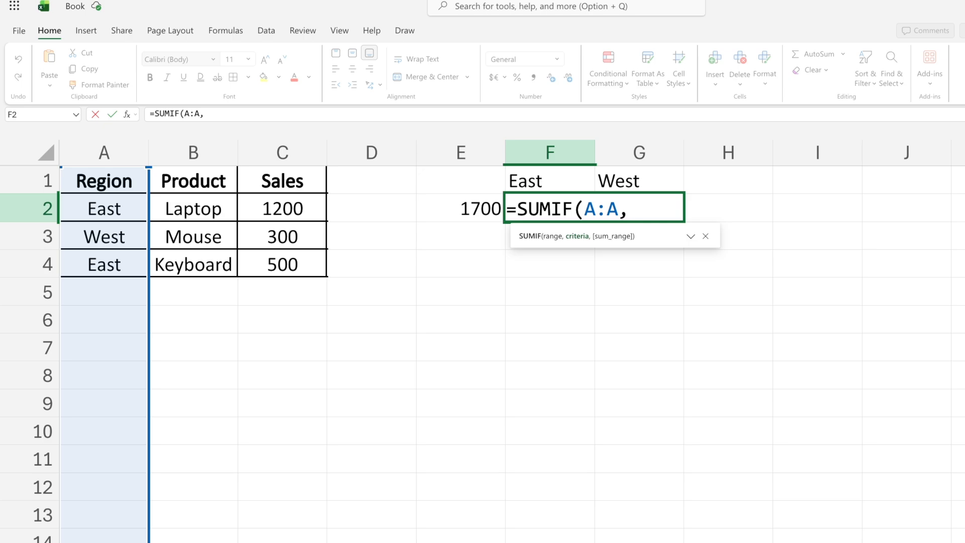
left_click(519, 179)
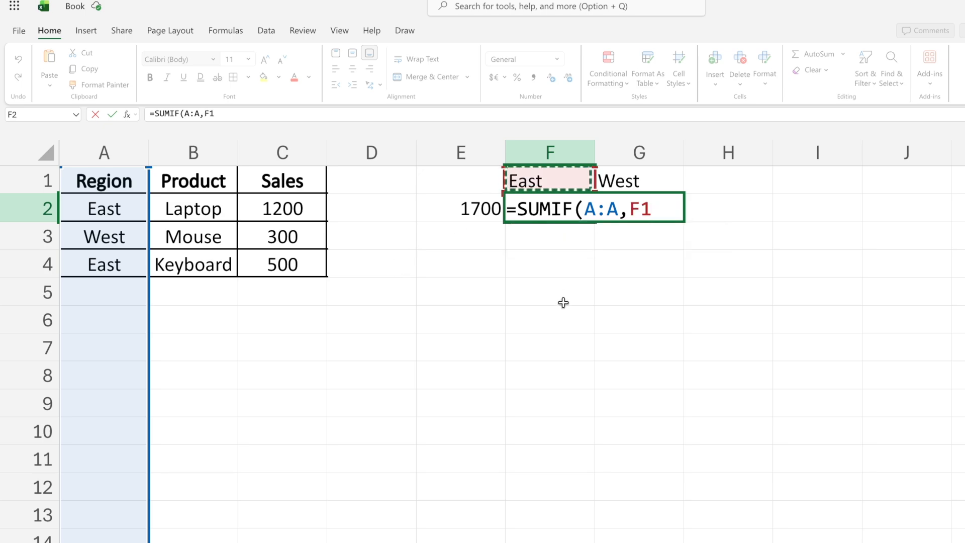
type(",")
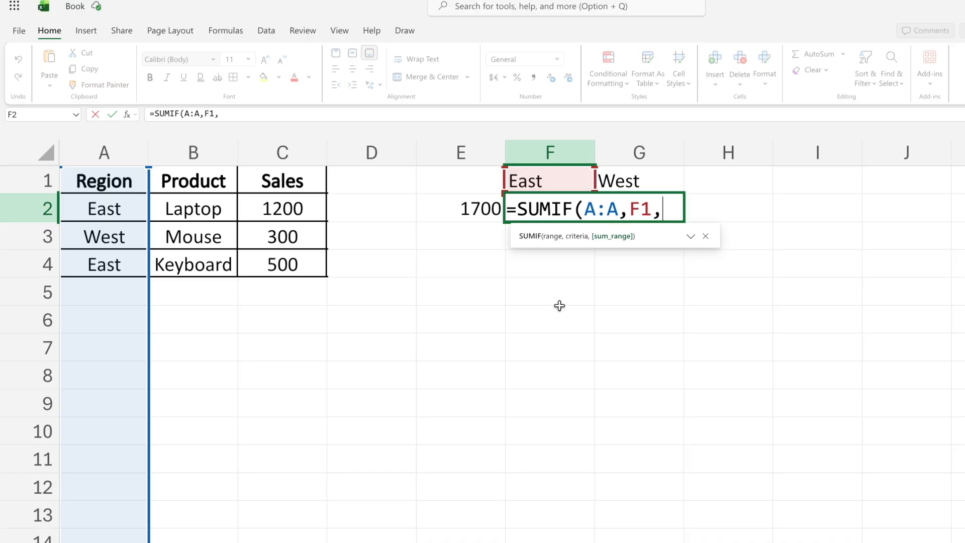
left_click(294, 153)
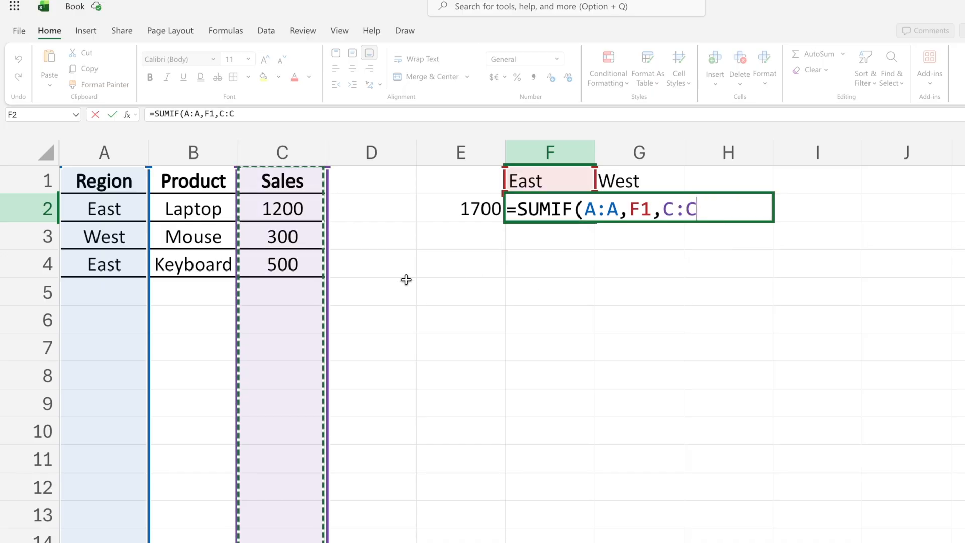
type(")")
key("Return")
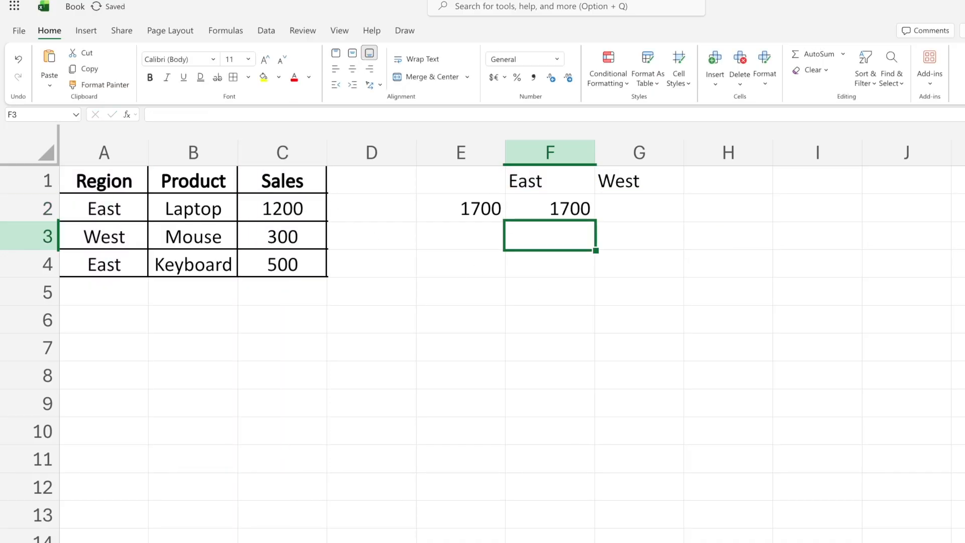
Total the West sales in cell G2, taking the criterion from its label, with the formula =SUMIF(A:A,G1,C:C).
key("Up")
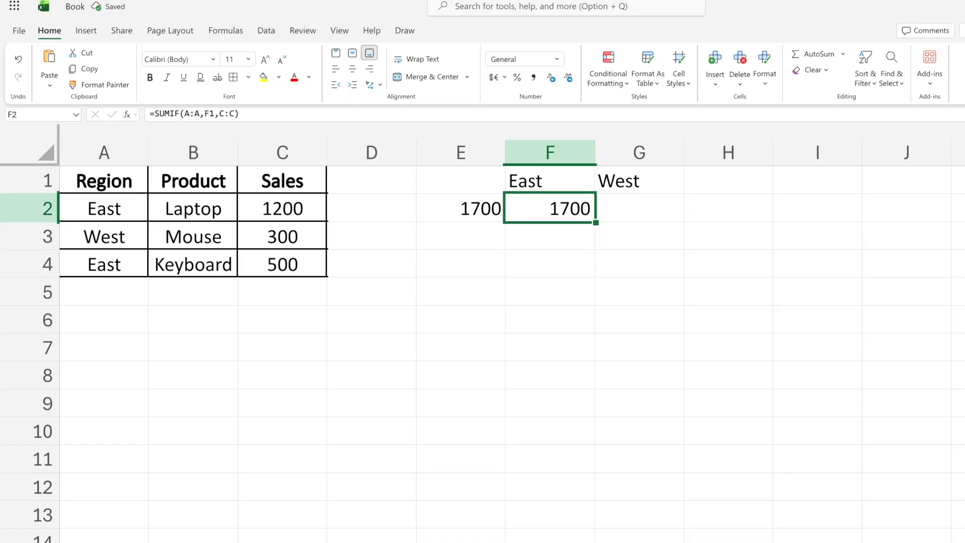
key("Right")
type("=sum")
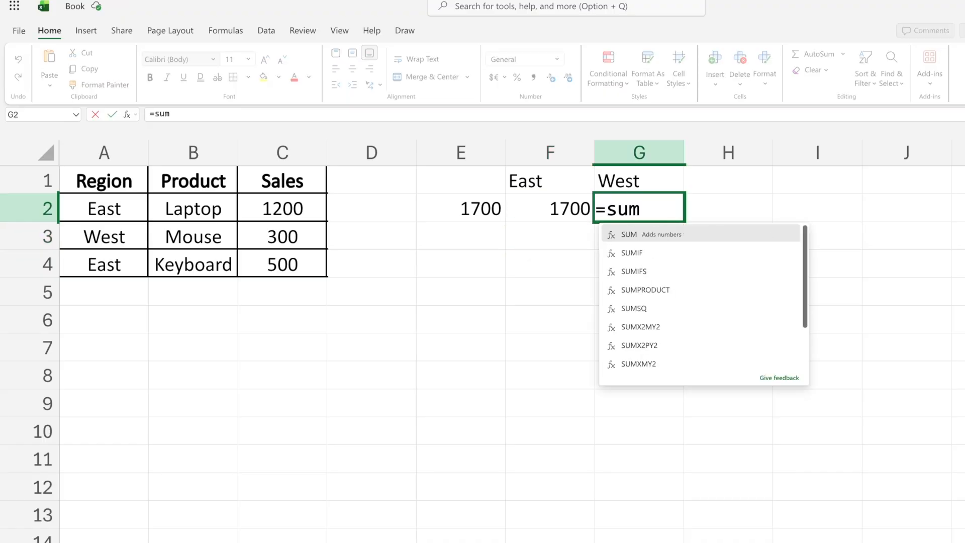
key("Down")
key("Tab")
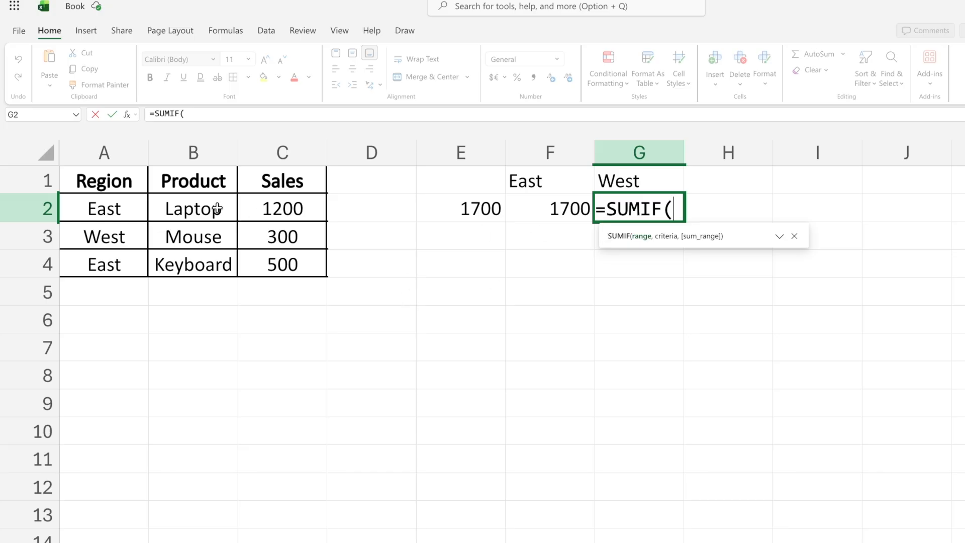
left_click(101, 149)
type(",")
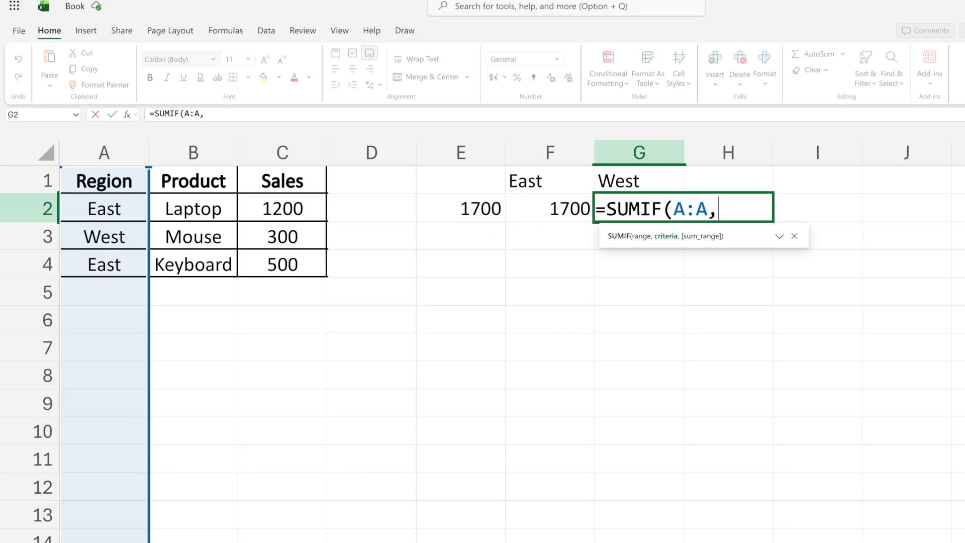
key("Up")
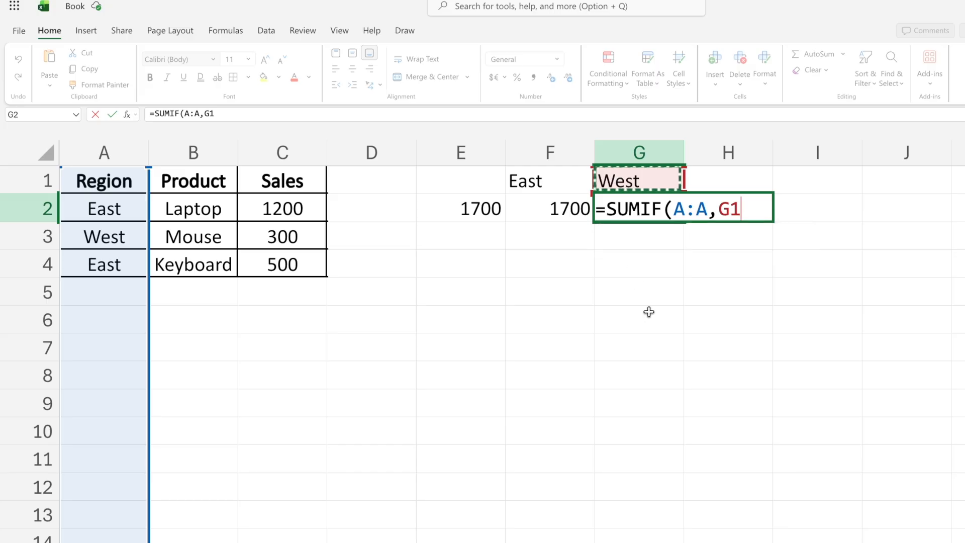
type(",")
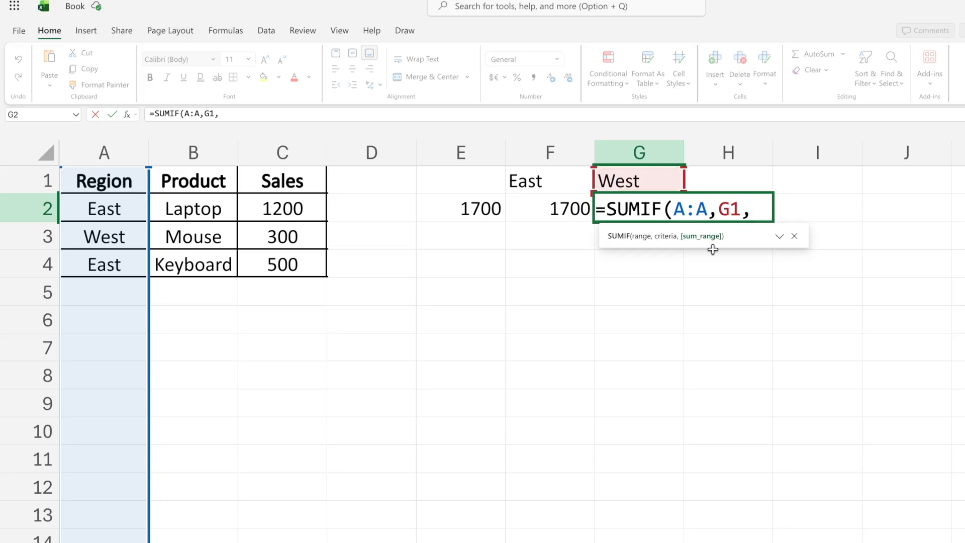
left_click(308, 152)
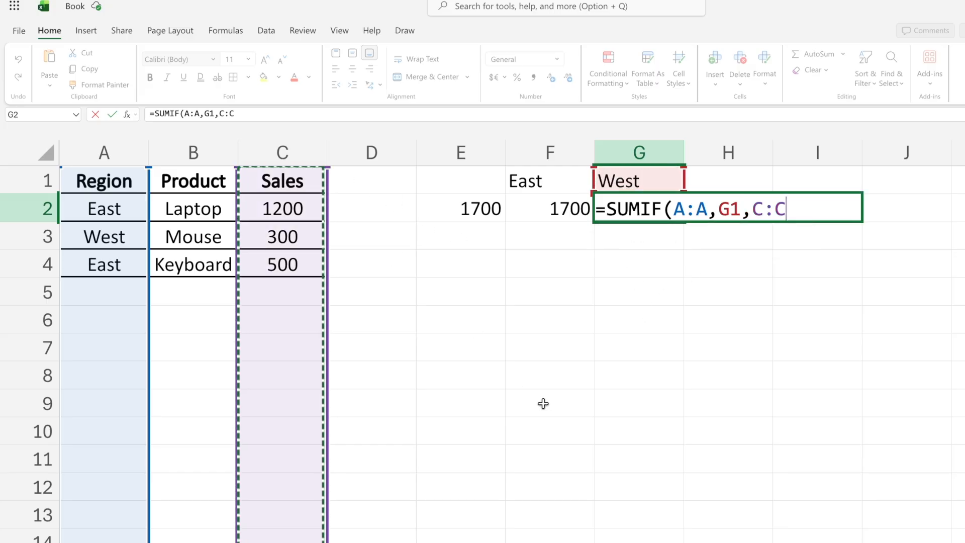
type(")")
key("Return")
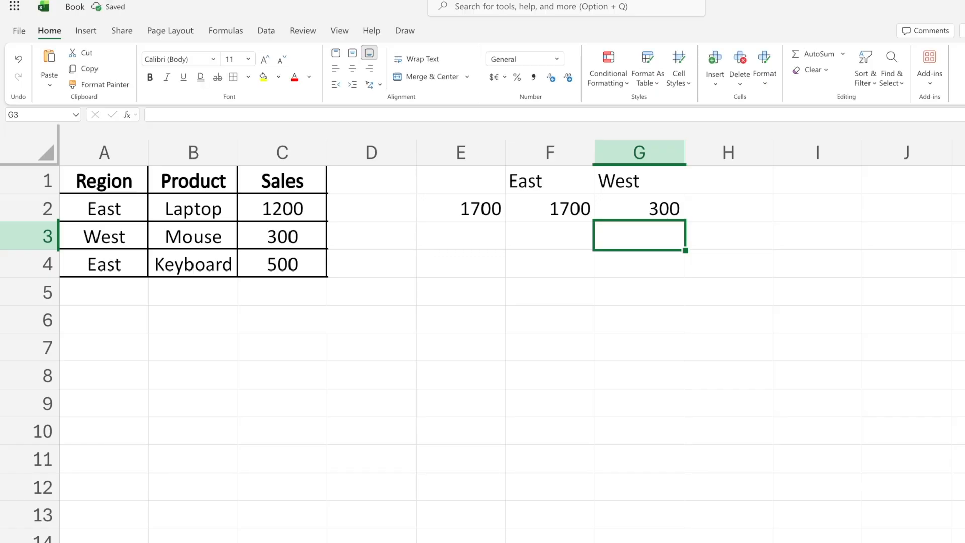
key("Up")
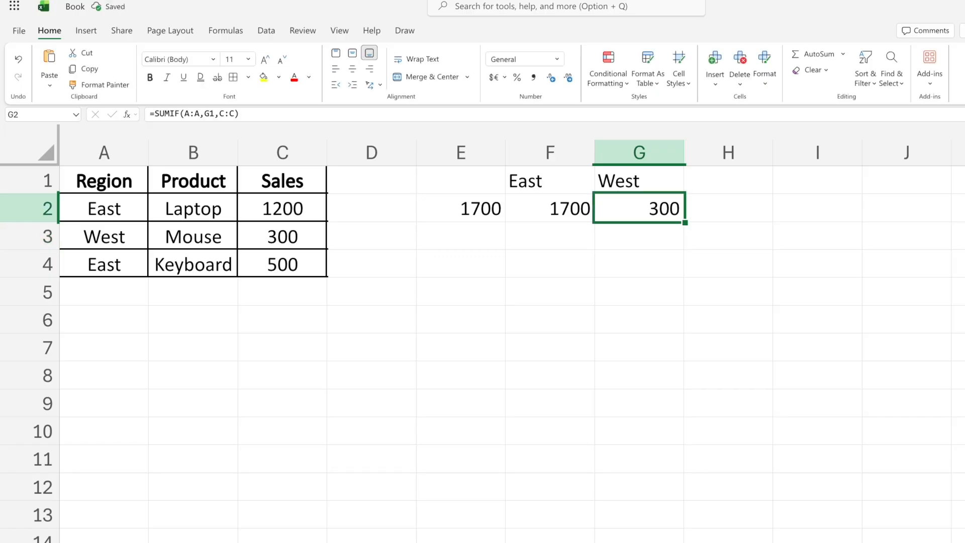
Try a region total in cell F4 without a sum range, using the formula =SUMIF(A:A,"East").
left_click(544, 268)
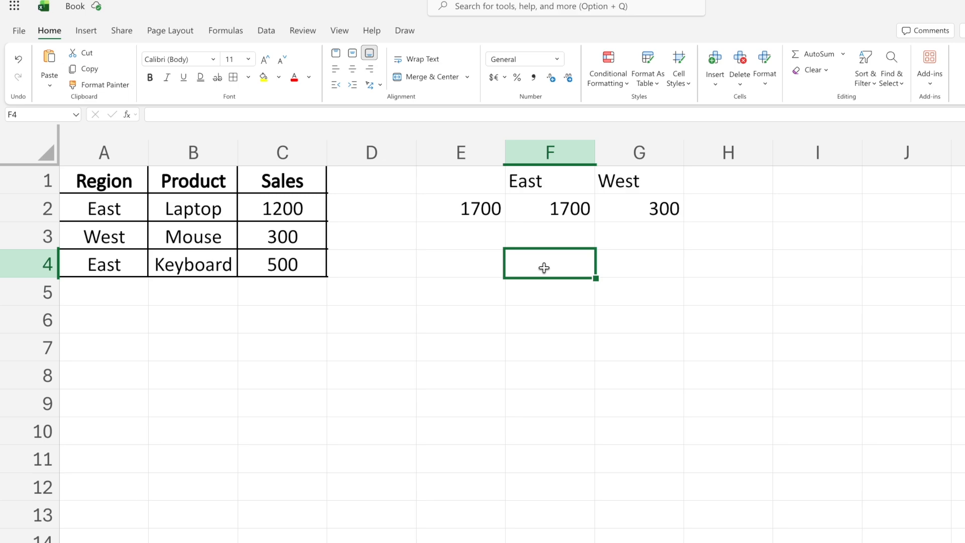
type("=sum")
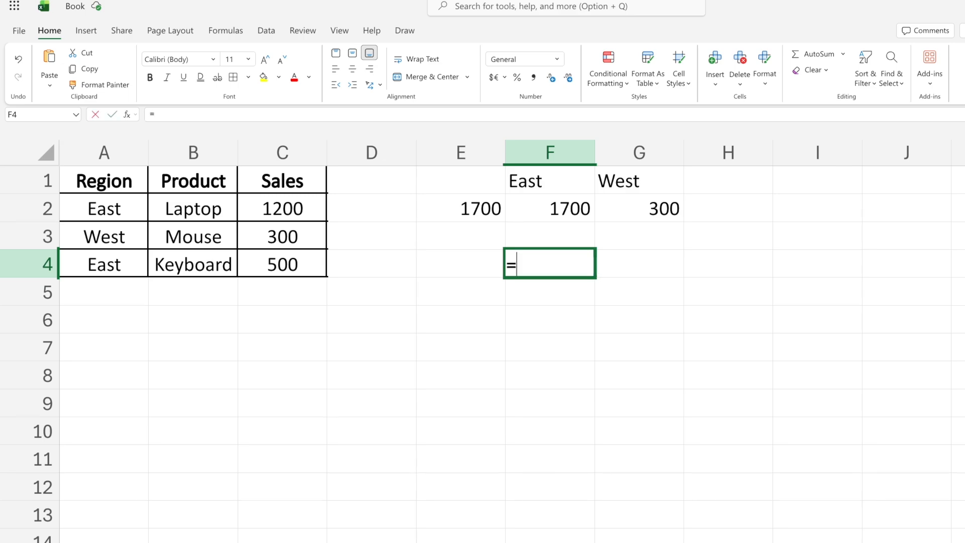
key("Tab")
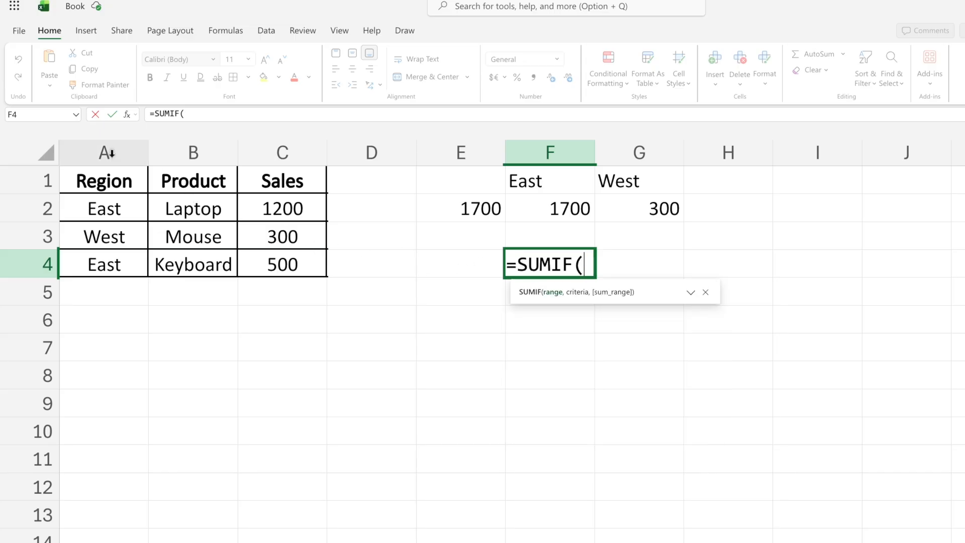
left_click(113, 153)
type(",")
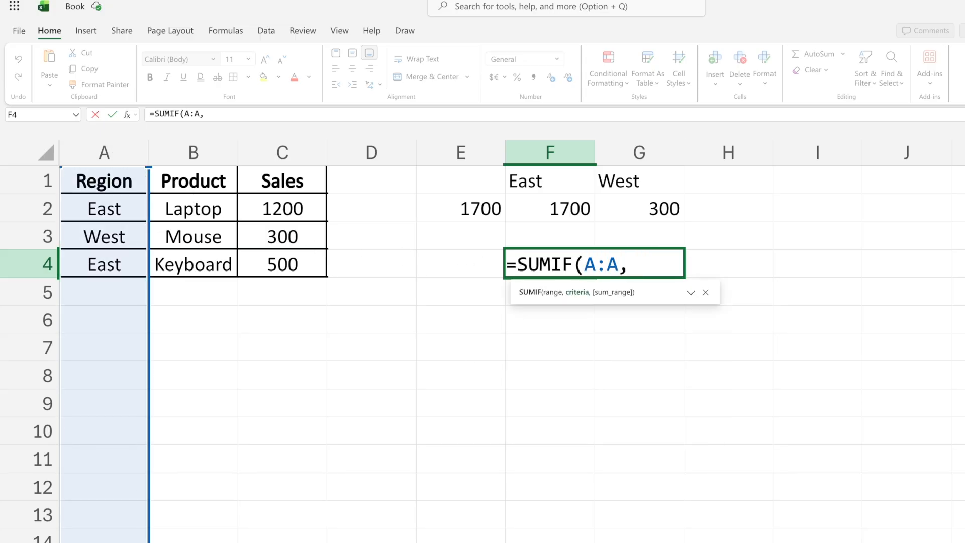
type("\"East\"")
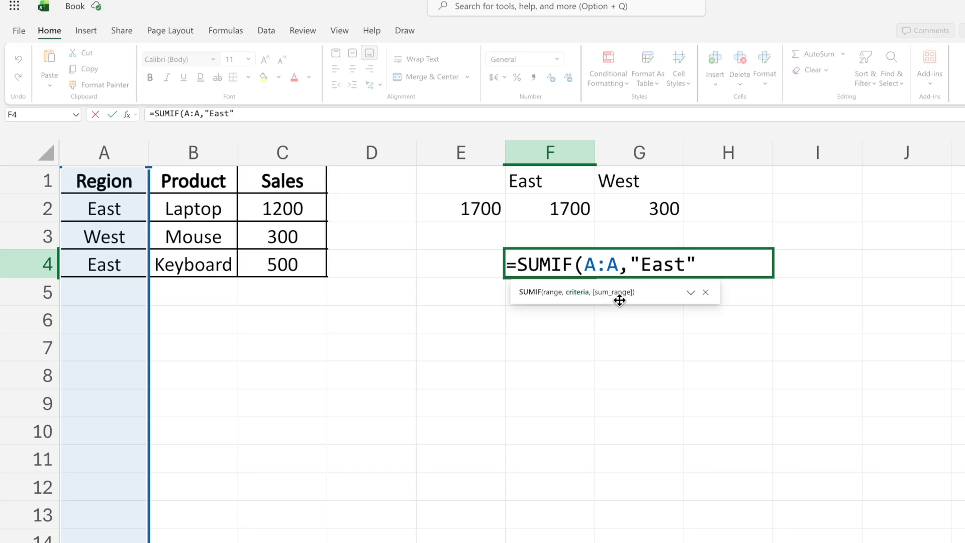
type(")")
key("Return")
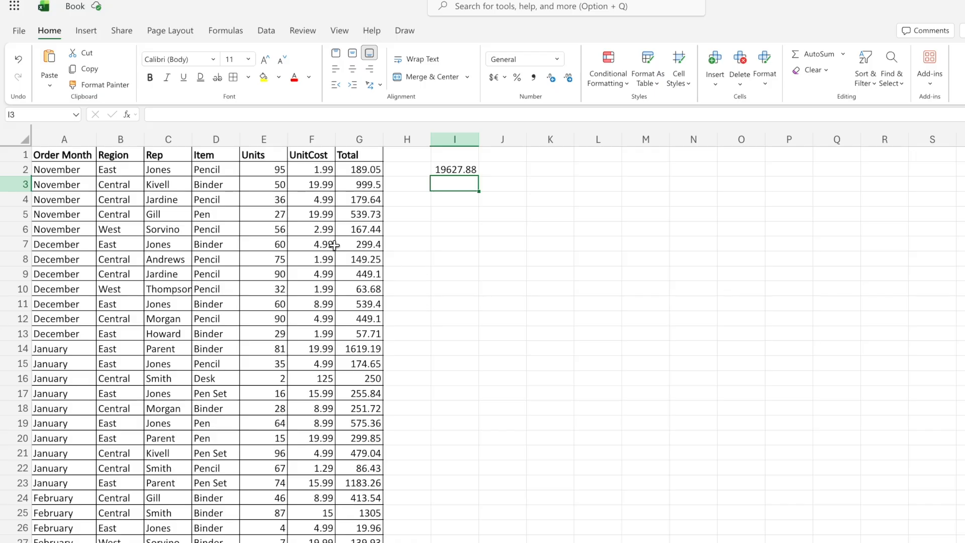
Examine the order table column by column, from Order Month to Total, and look through its item and total entries.
left_click(55, 137)
left_click(114, 136)
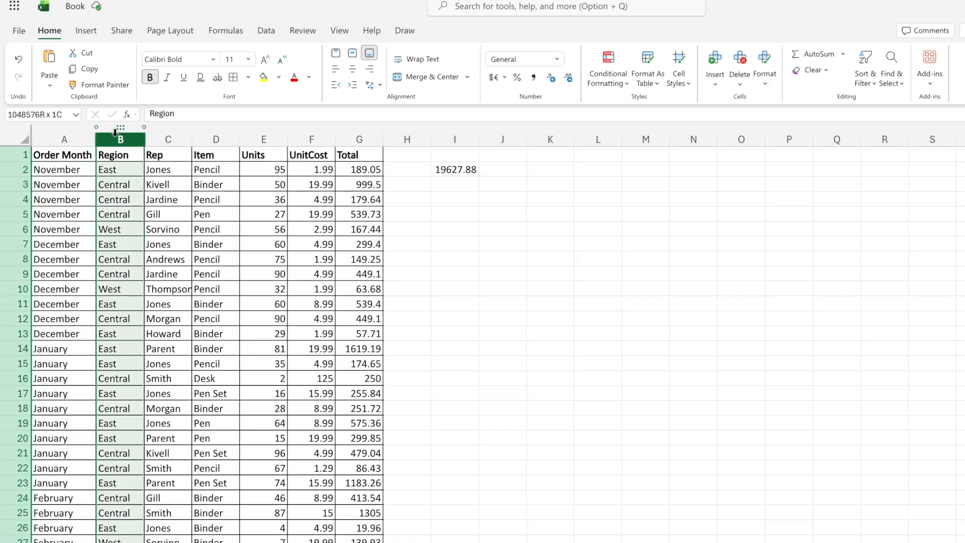
left_click(168, 135)
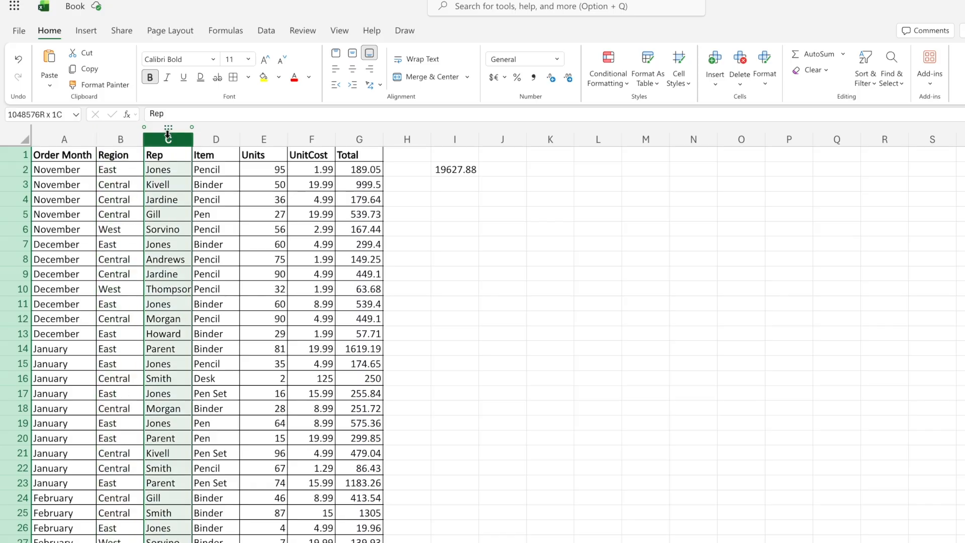
left_click(213, 139)
left_click(259, 139)
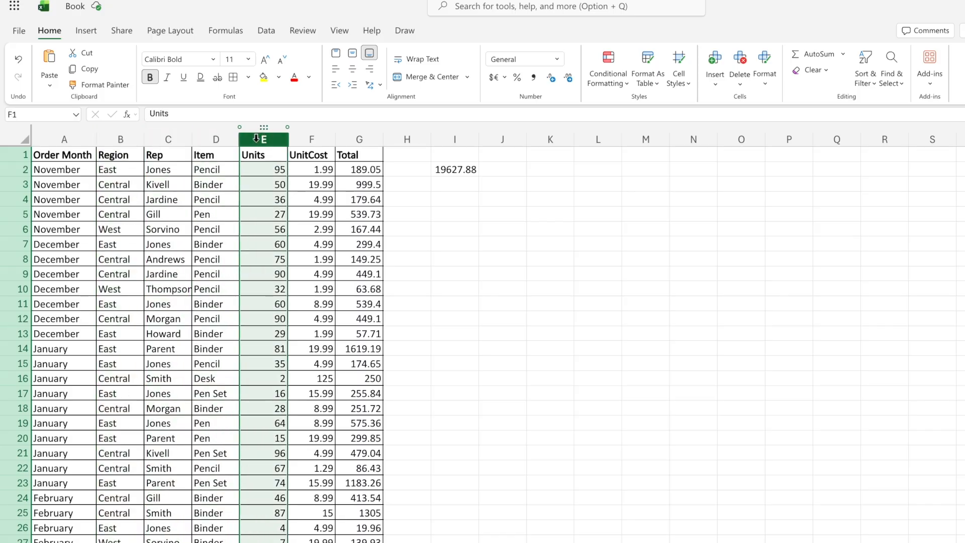
left_click(305, 136)
left_click(345, 140)
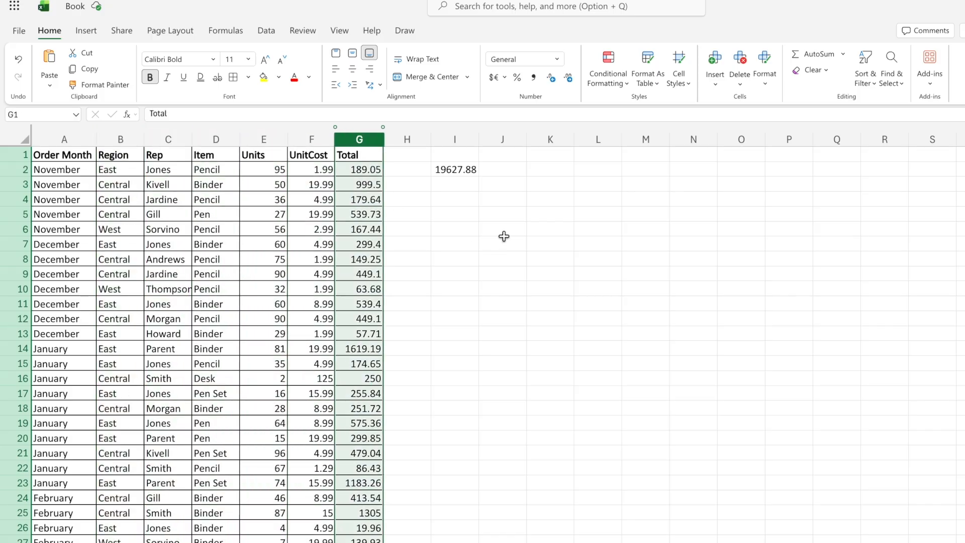
left_click(475, 242)
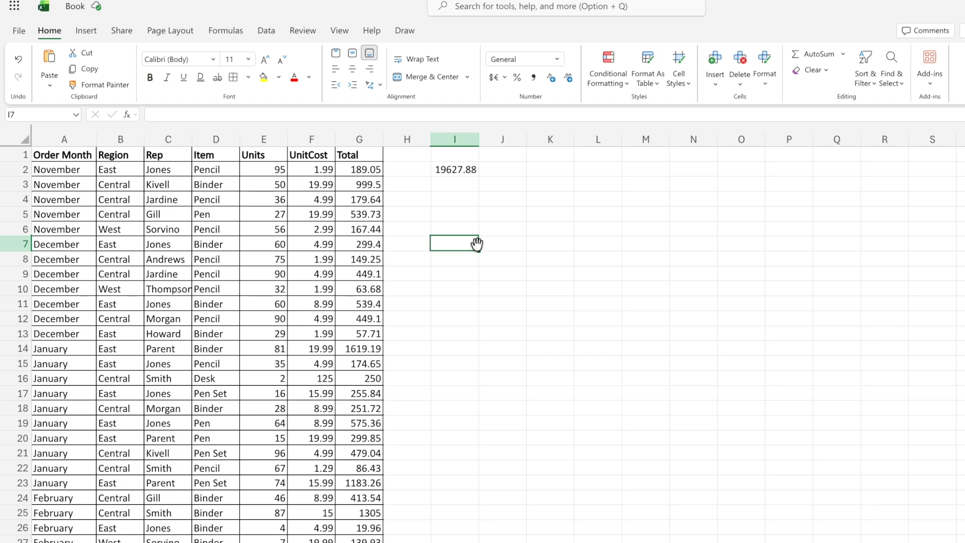
left_click(212, 229)
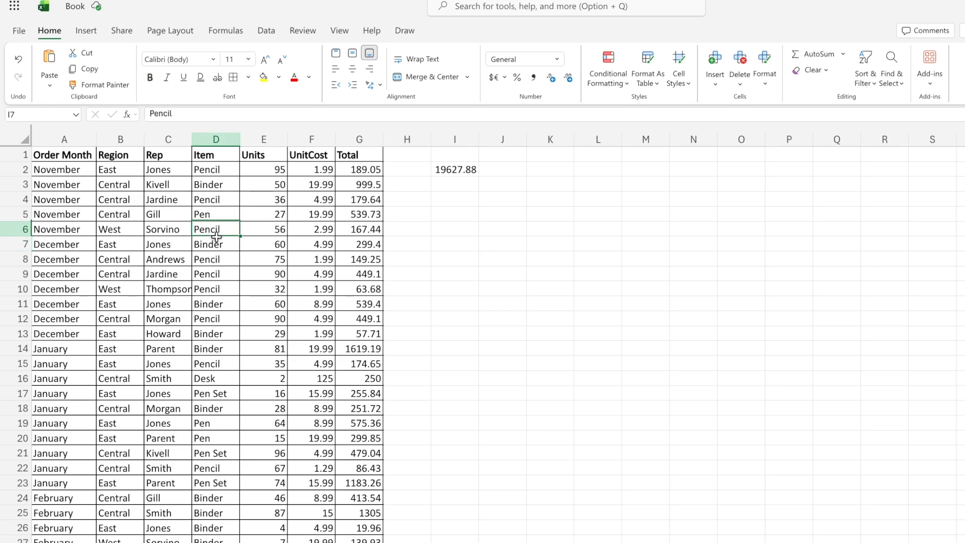
left_click(355, 202)
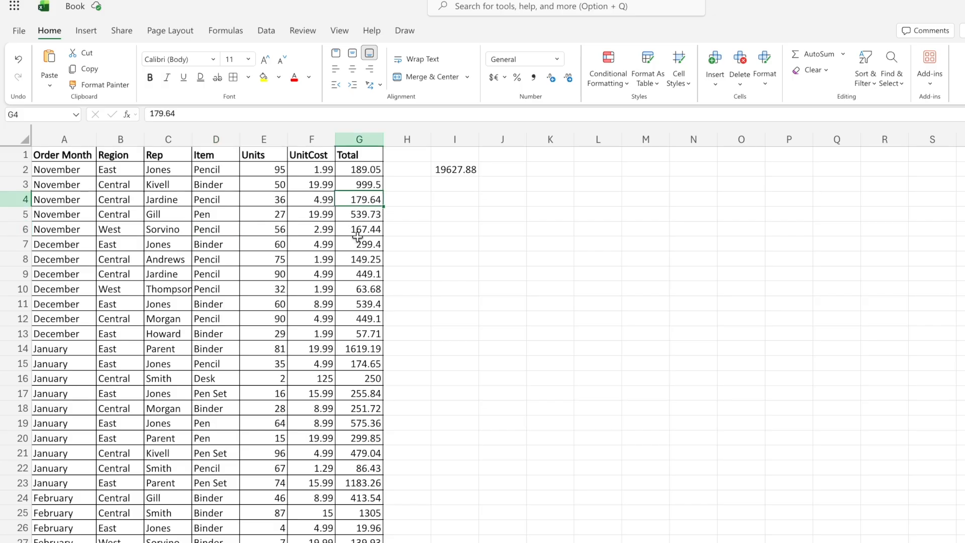
scroll(357, 237, "down", 15)
scroll(357, 240, "up", 15)
Total the pencil sales in cell I5 with the formula =SUMIF(D:D,"Pencil",G:G) and compare it with the overall sum formula in I2.
left_click(468, 211)
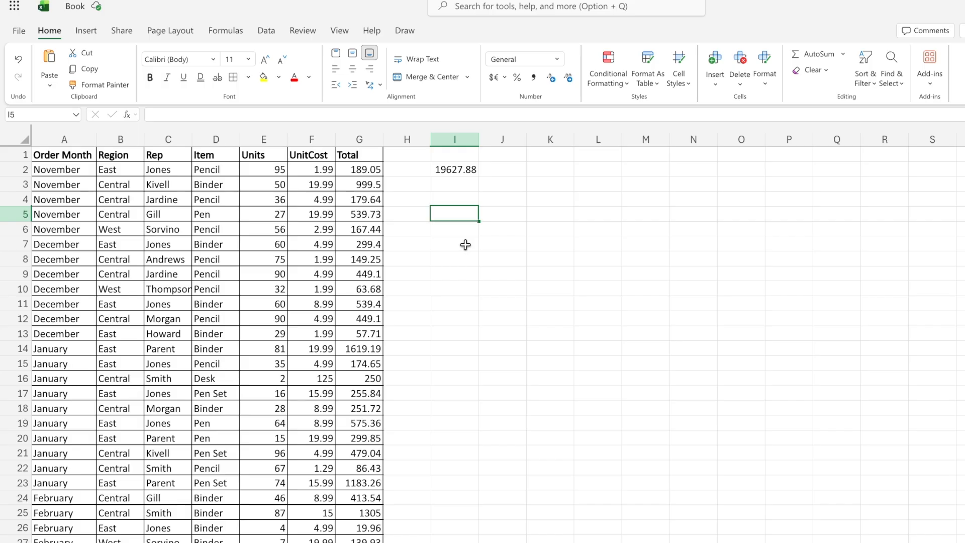
type("=sumif")
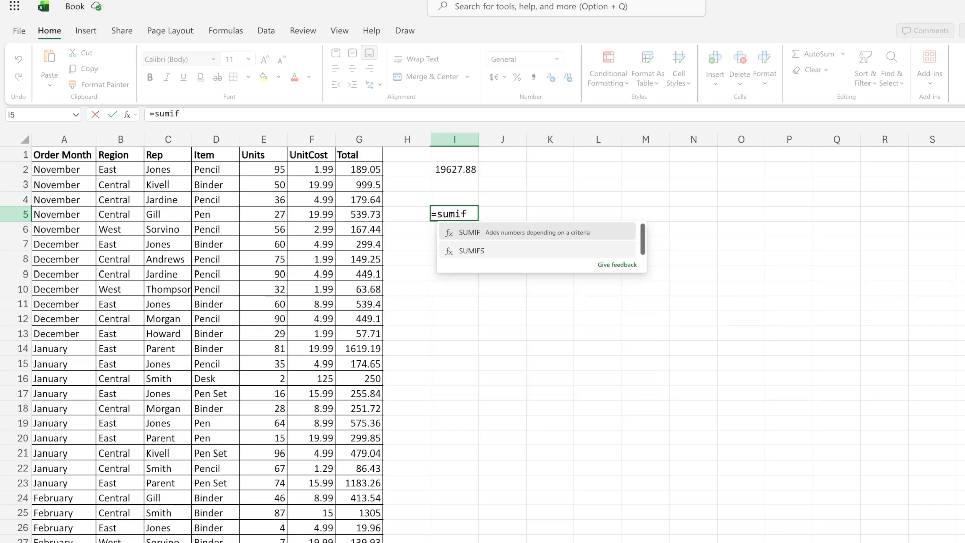
key("Tab")
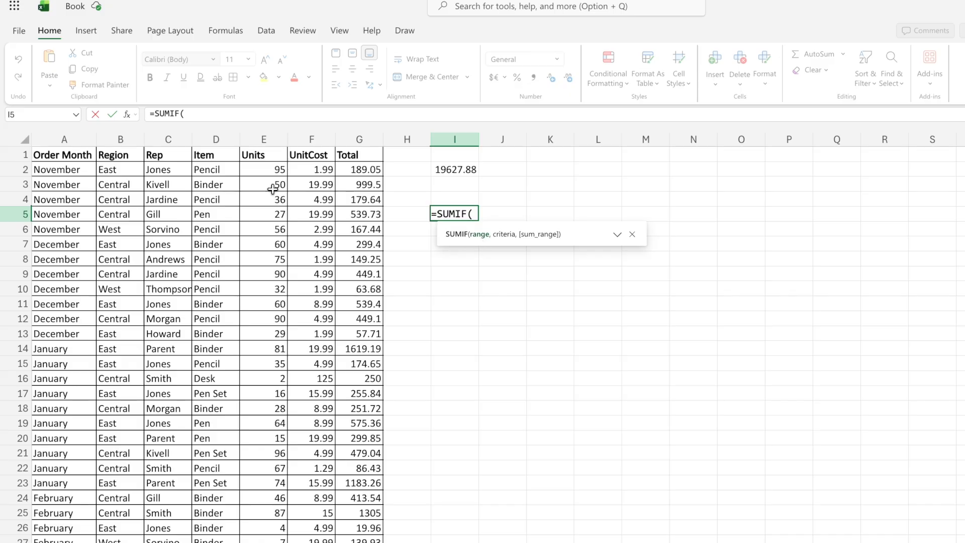
left_click(218, 137)
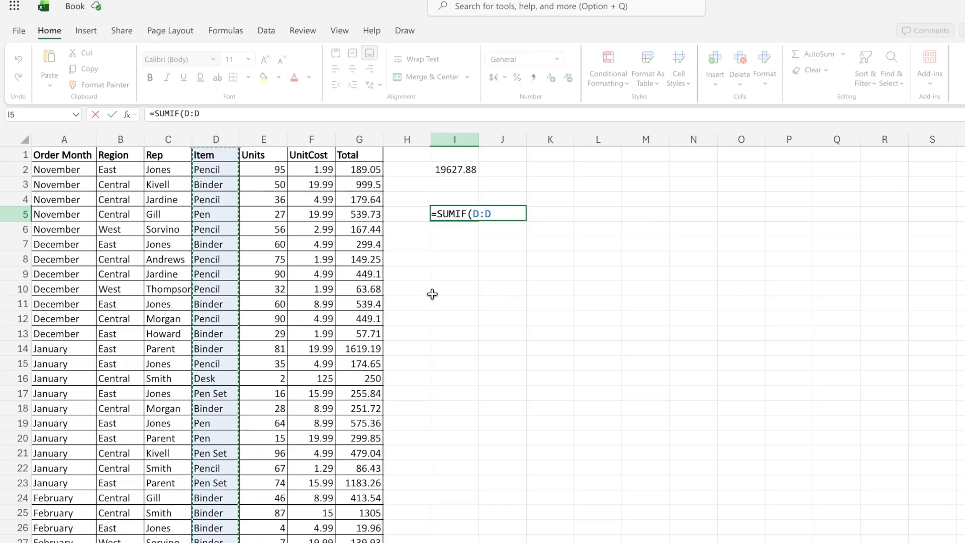
type(",")
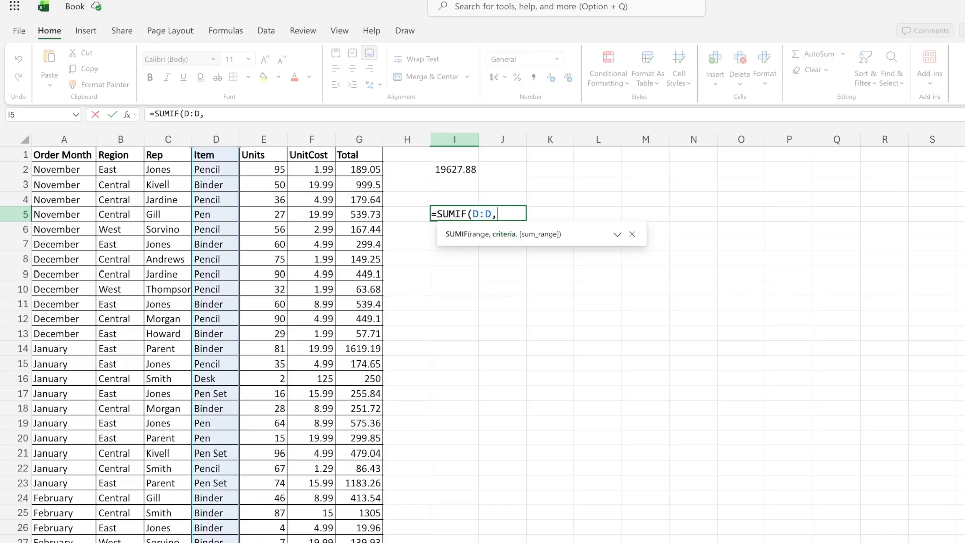
type("\"Pencil")
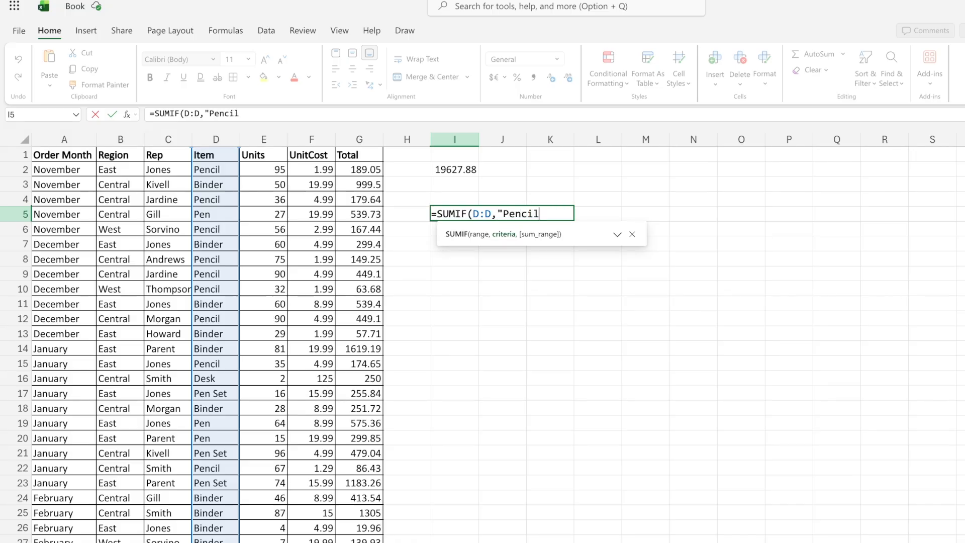
type("\",")
left_click(362, 131)
type(")")
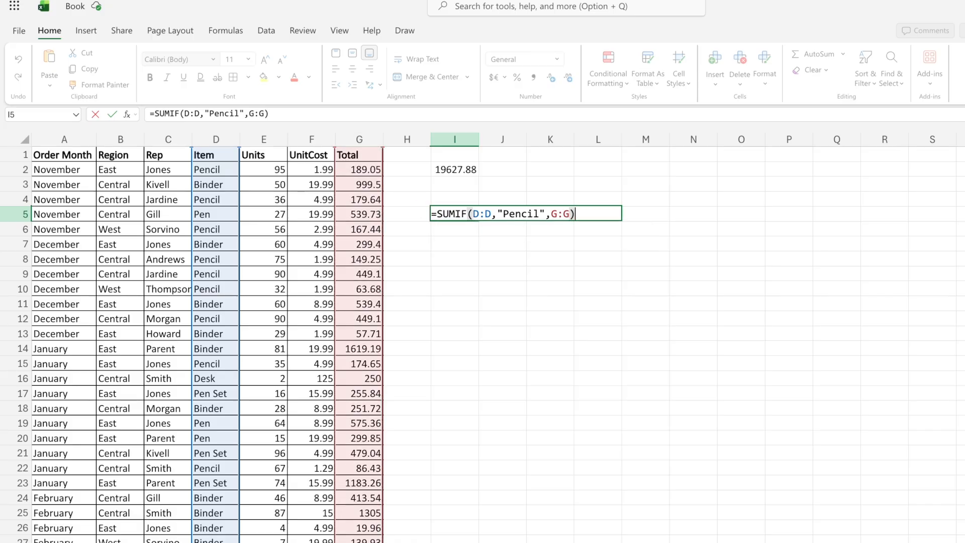
key("Return")
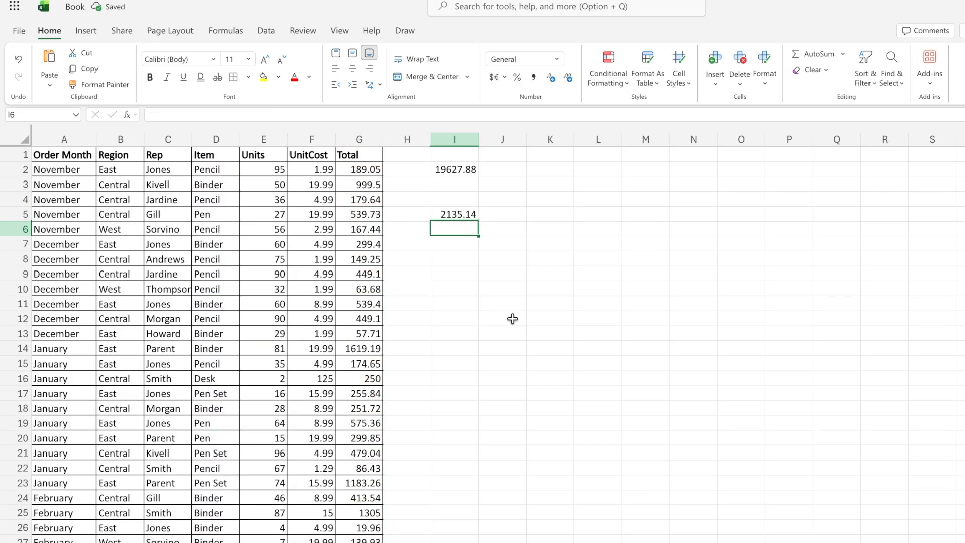
left_click(447, 213)
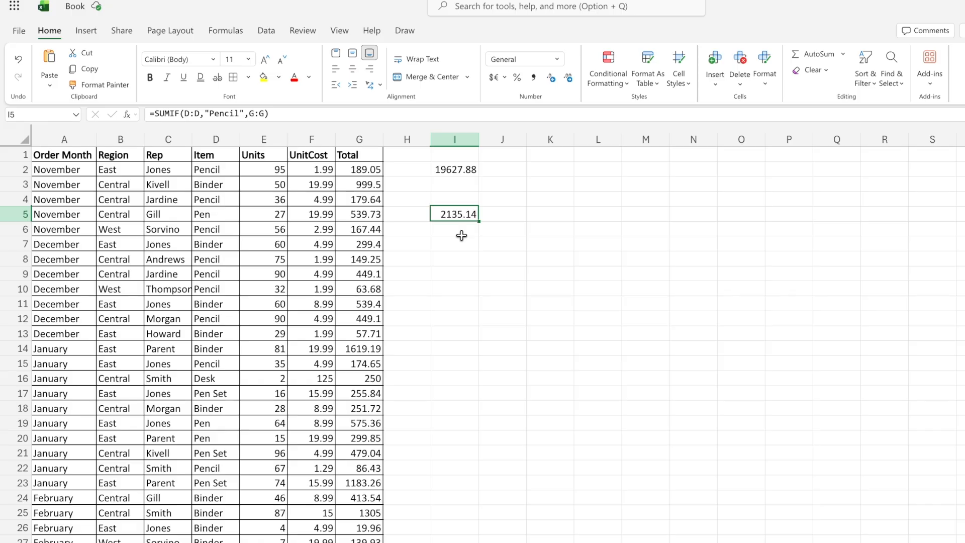
left_click(463, 170)
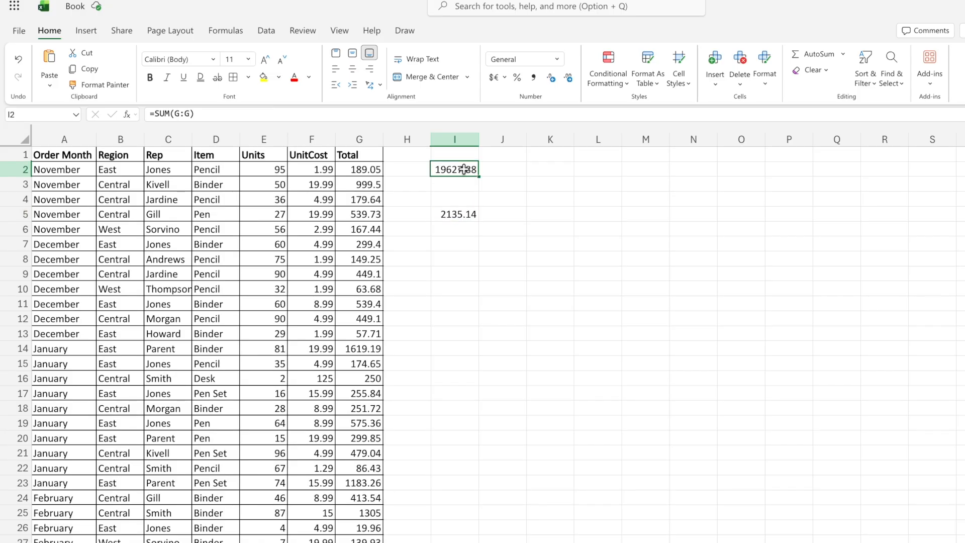
left_click(457, 215)
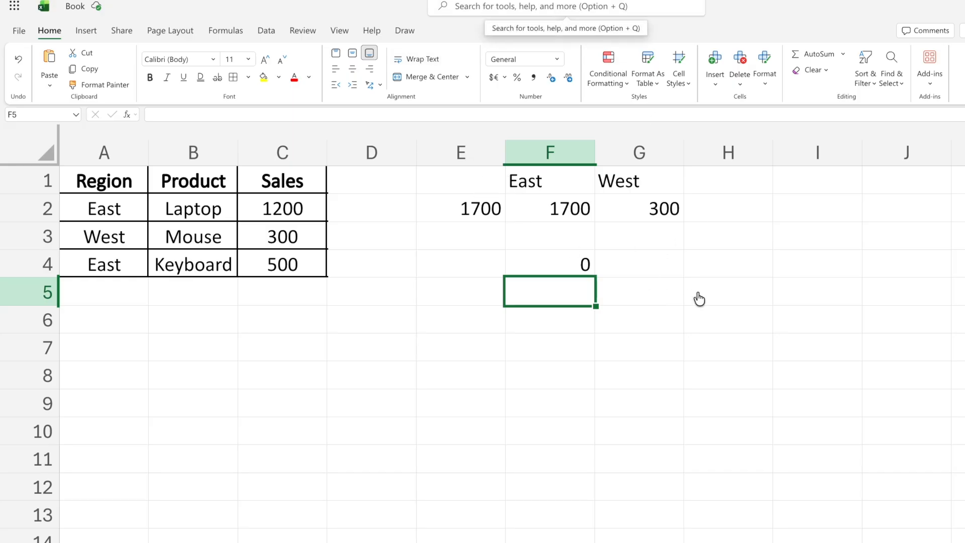
Clear the region labels and all formula results beside the small sales table.
left_click_drag(478, 177, 689, 289)
key("Delete")
Start a SUMIFS formula in cell E2 that sums the Sales column C:C, with "East" in A:A as the first criterion.
left_click(457, 215)
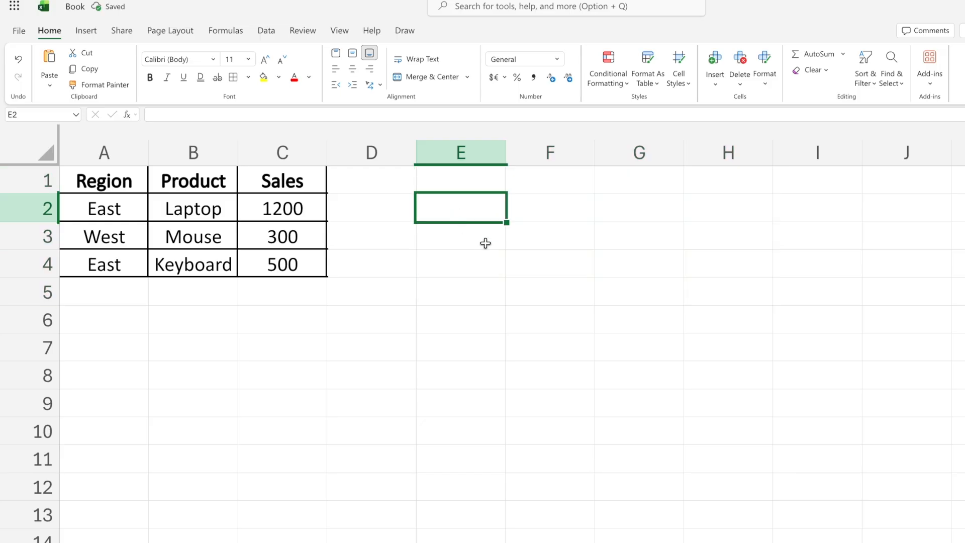
type("=sumi")
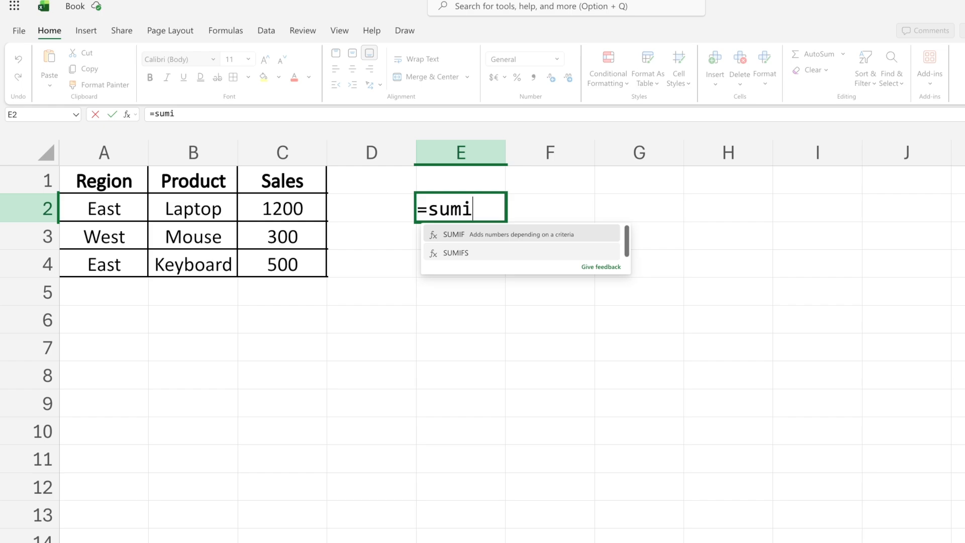
key("Down")
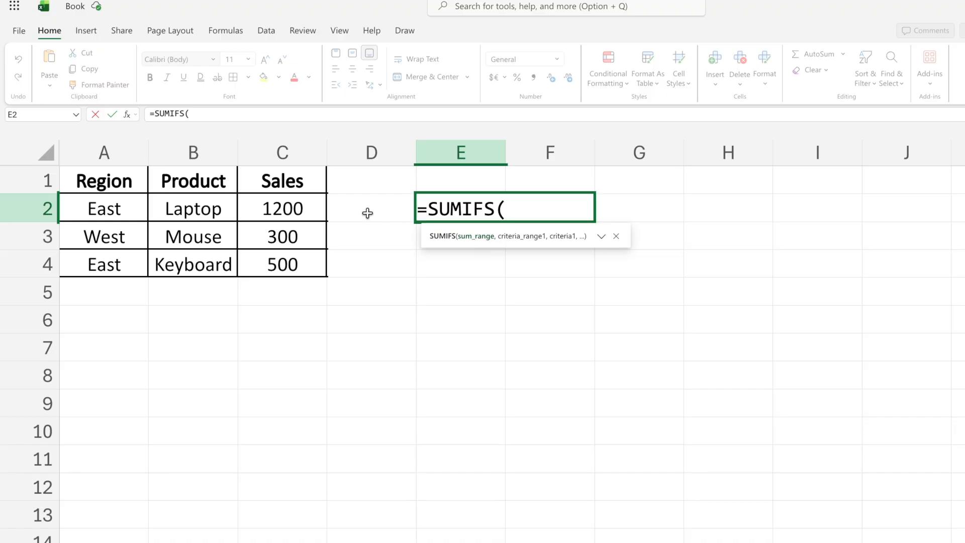
left_click(298, 152)
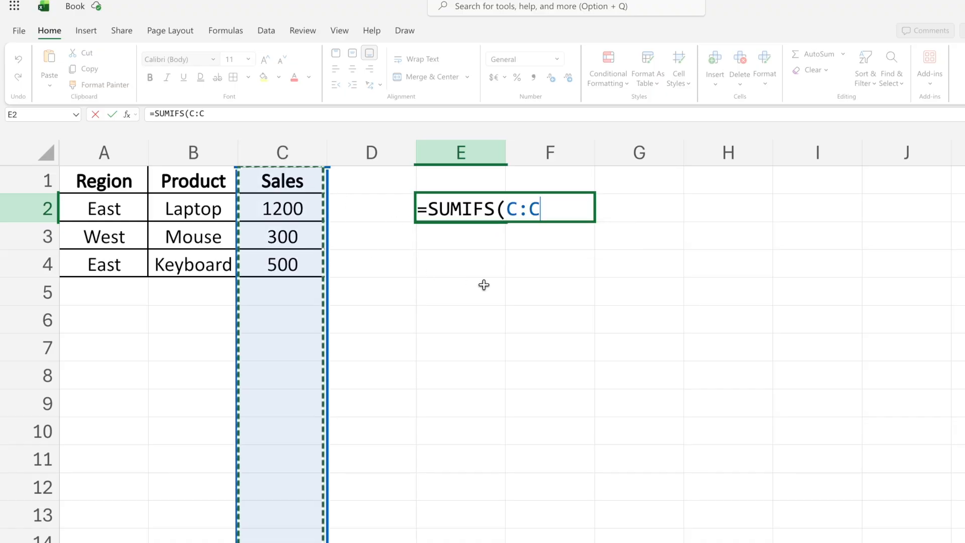
type(",")
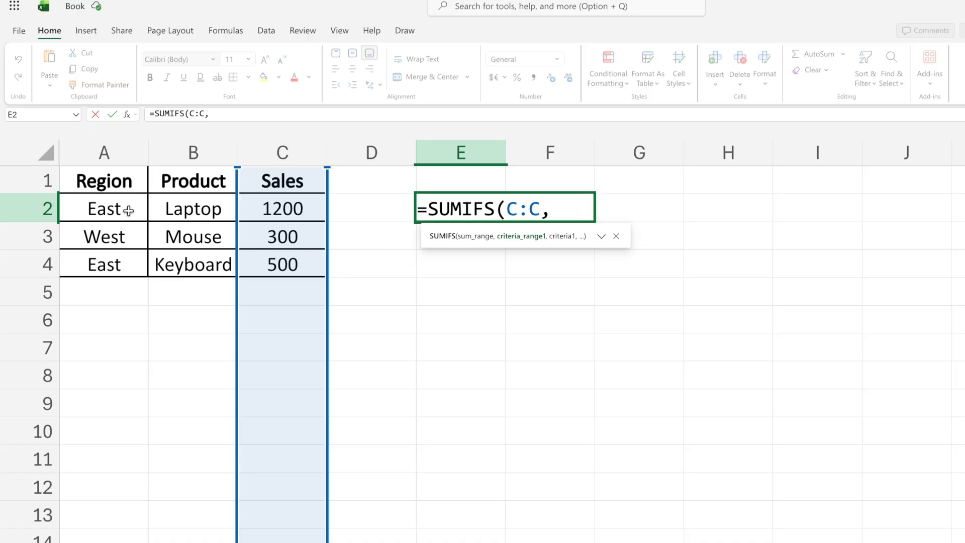
left_click(107, 151)
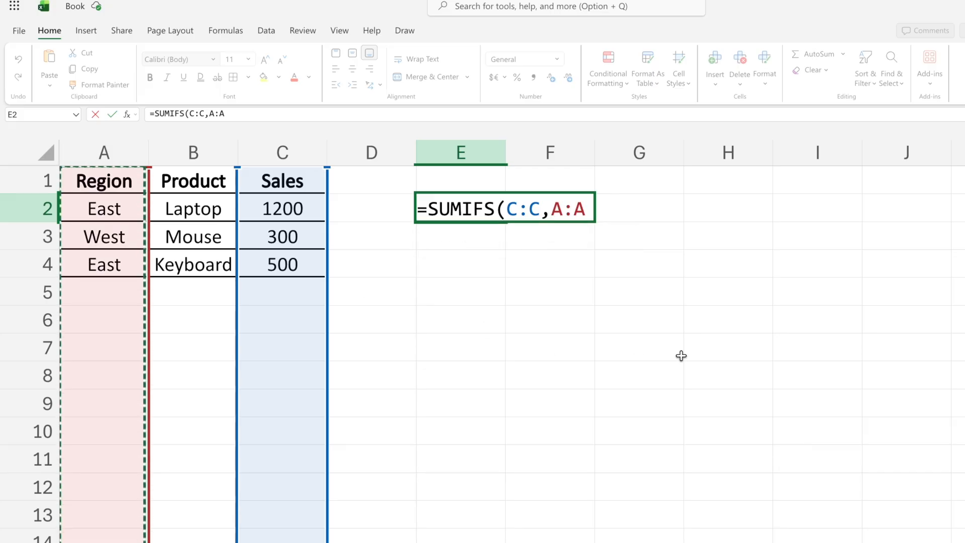
type(",")
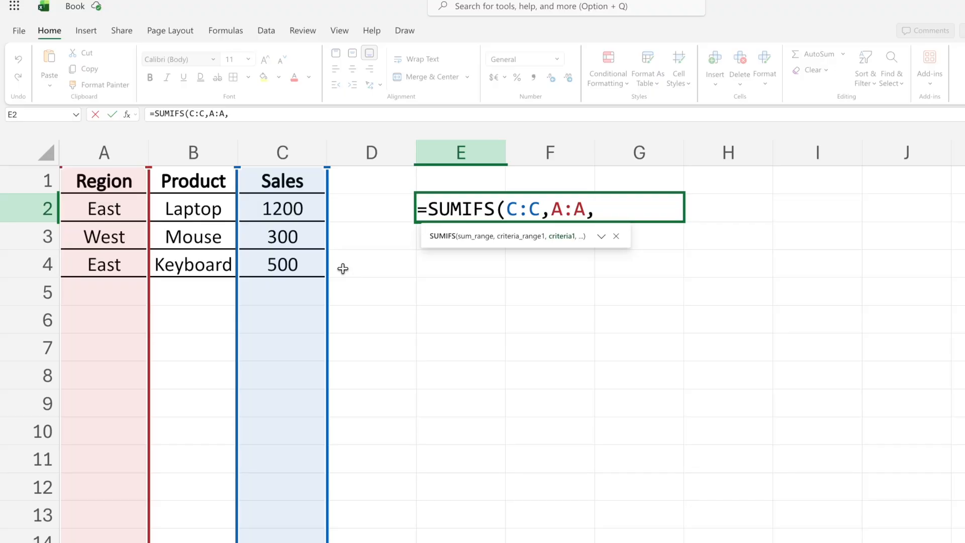
type("\"Eas")
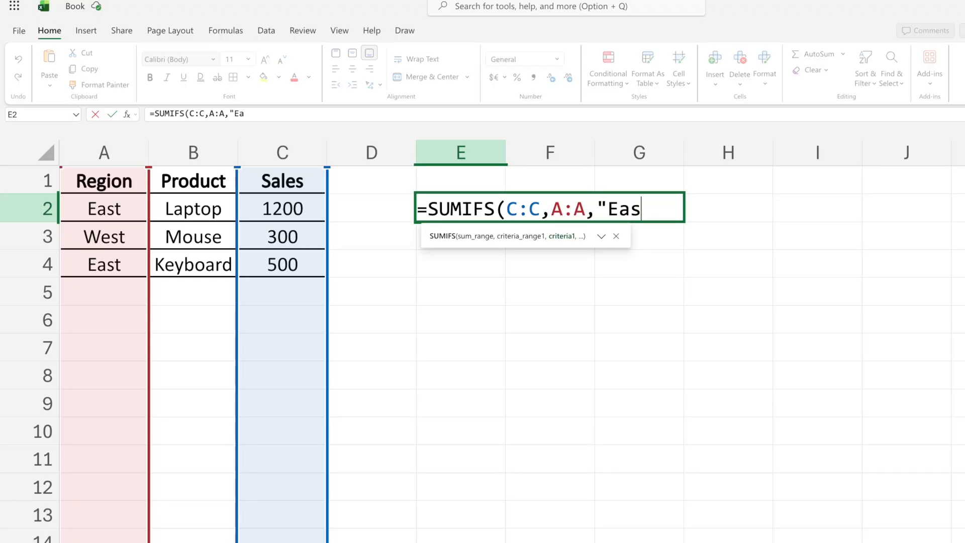
type("t\",")
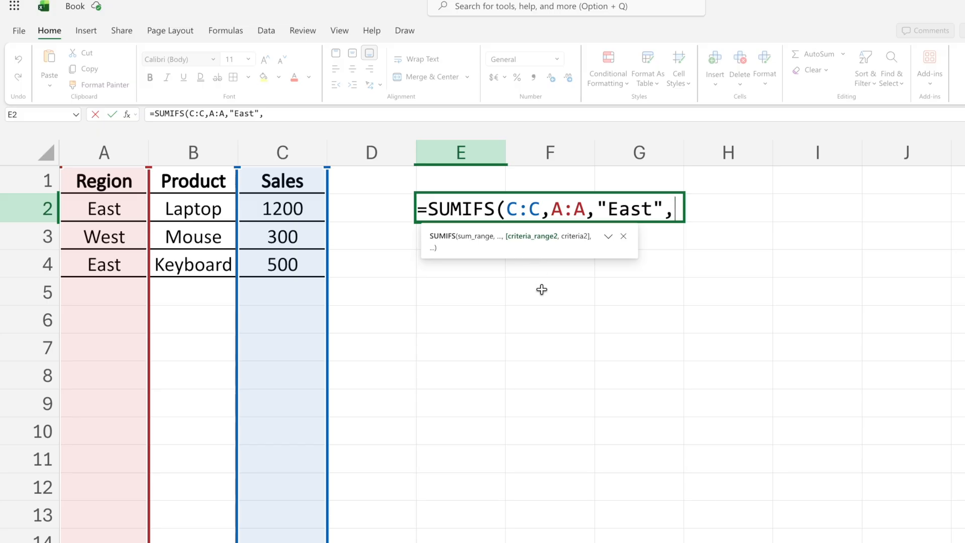
Add "Laptop" in the Product column B:B as the second criterion and complete the SUMIFS formula in E2.
left_click(201, 152)
type(",")
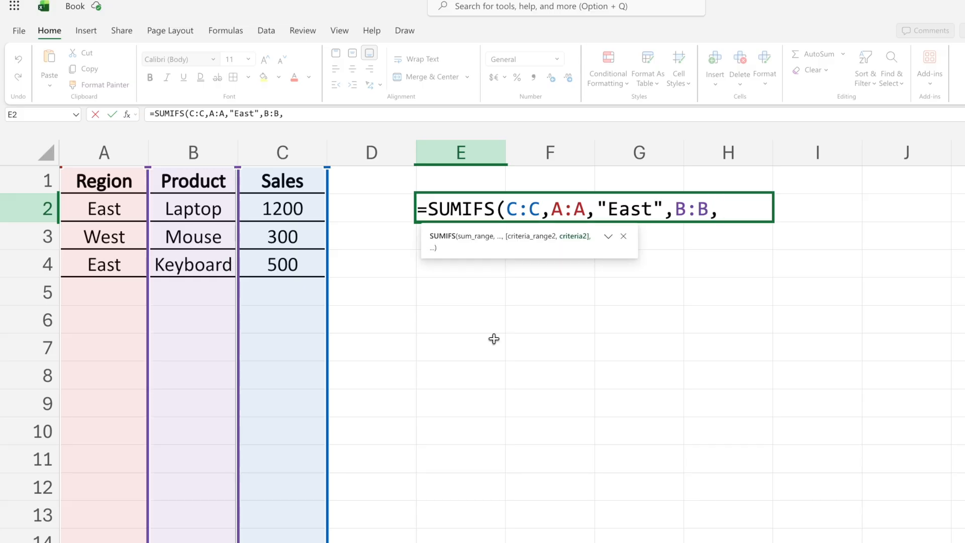
type("\"Laptop\"")
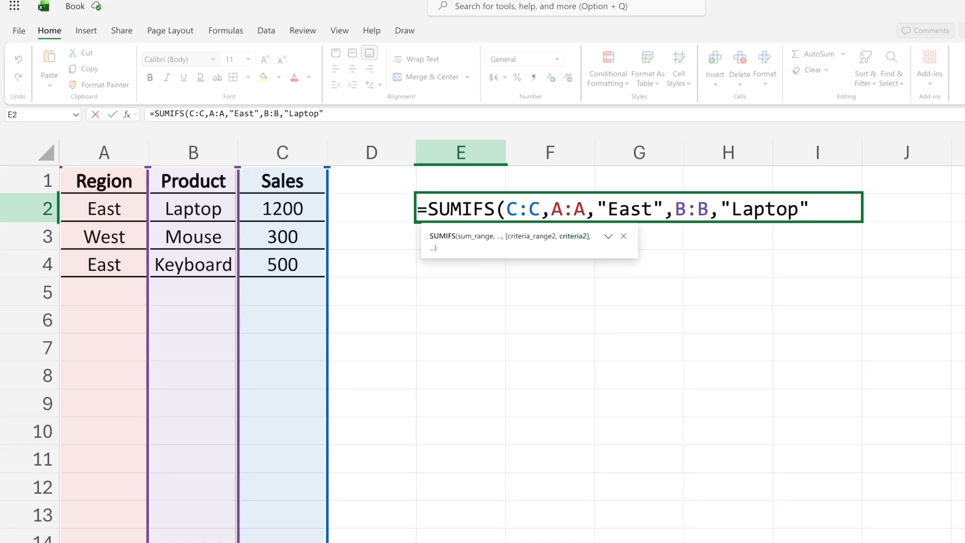
type(")")
key("Return")
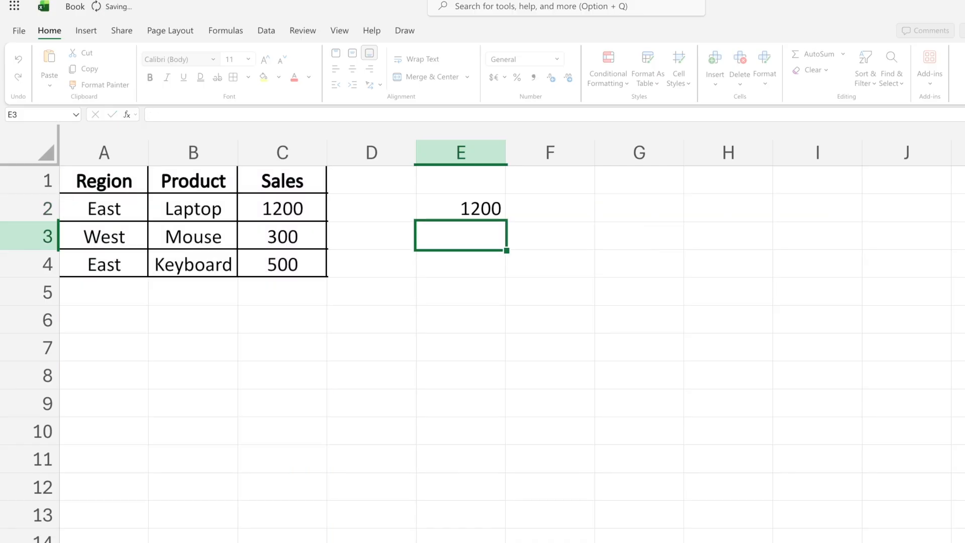
left_click(470, 211)
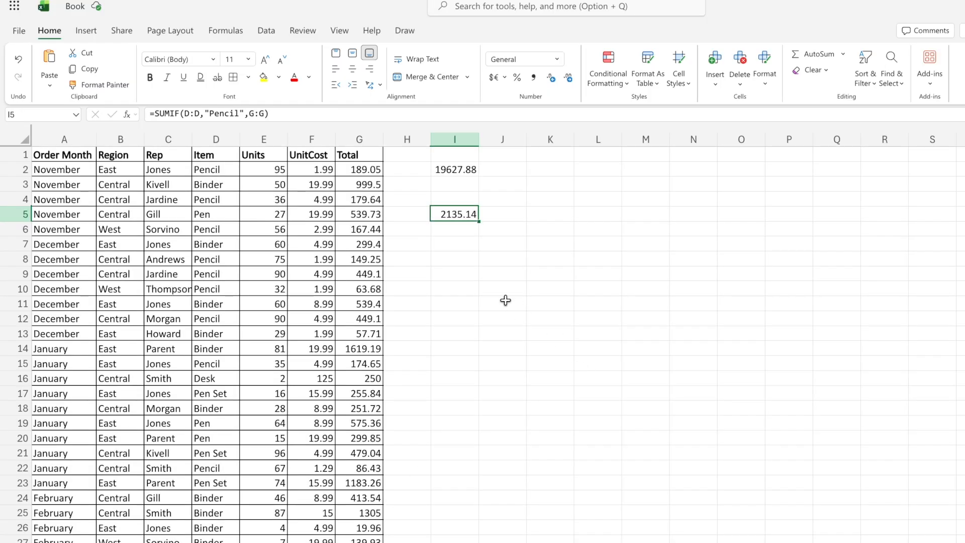
Review the pencil SUMIF formula in I5 and highlight the order table's Item and Region columns as the two criteria ranges.
left_click(468, 258)
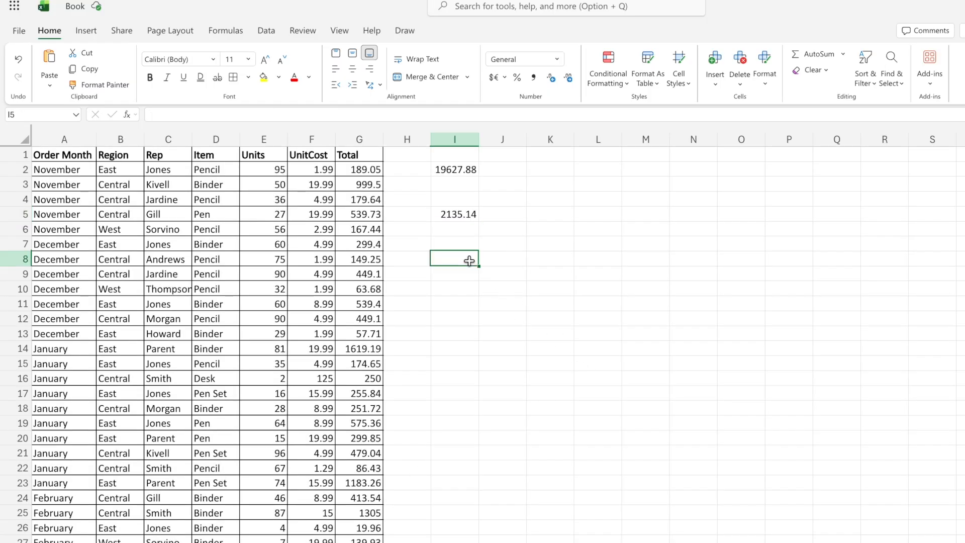
left_click(457, 215)
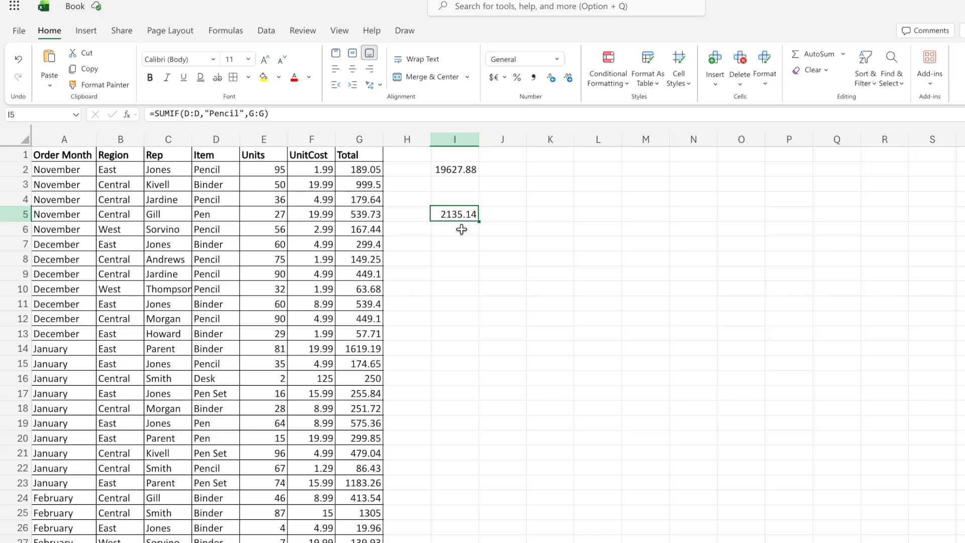
left_click(463, 246)
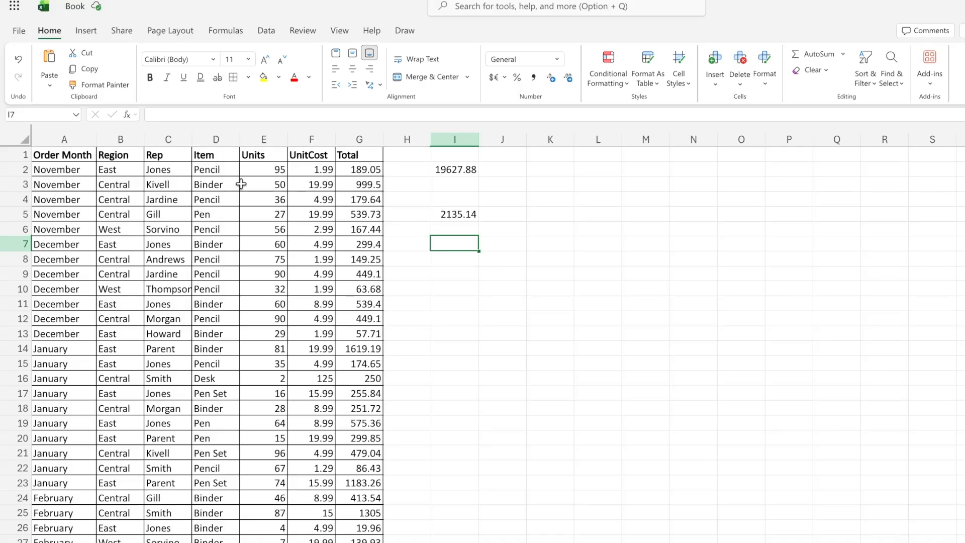
left_click(214, 139)
left_click(117, 139, "super")
right_click(117, 139)
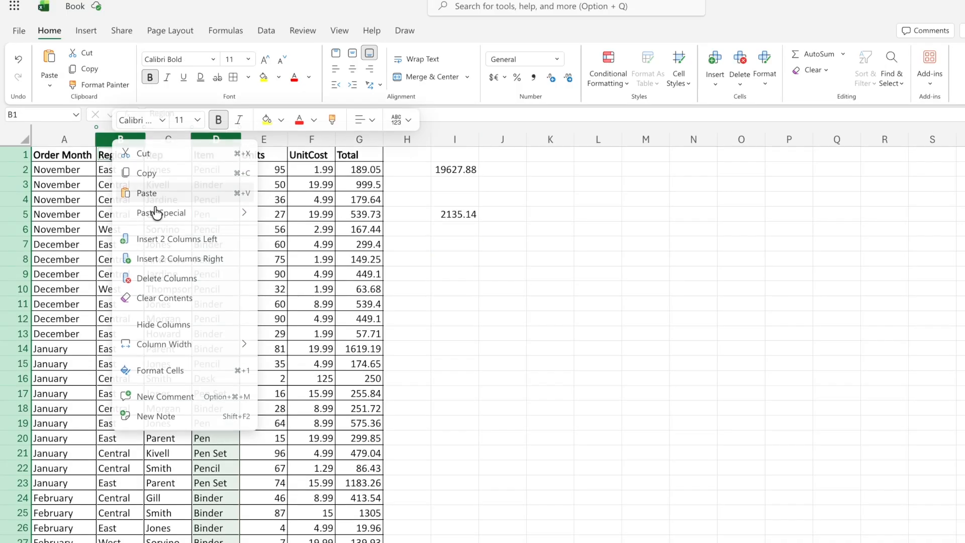
left_click(440, 232)
Start a SUMIFS formula in cell I7 that sums the Total column G:G, with "Pencil" in D:D as the first criterion.
left_click(461, 246)
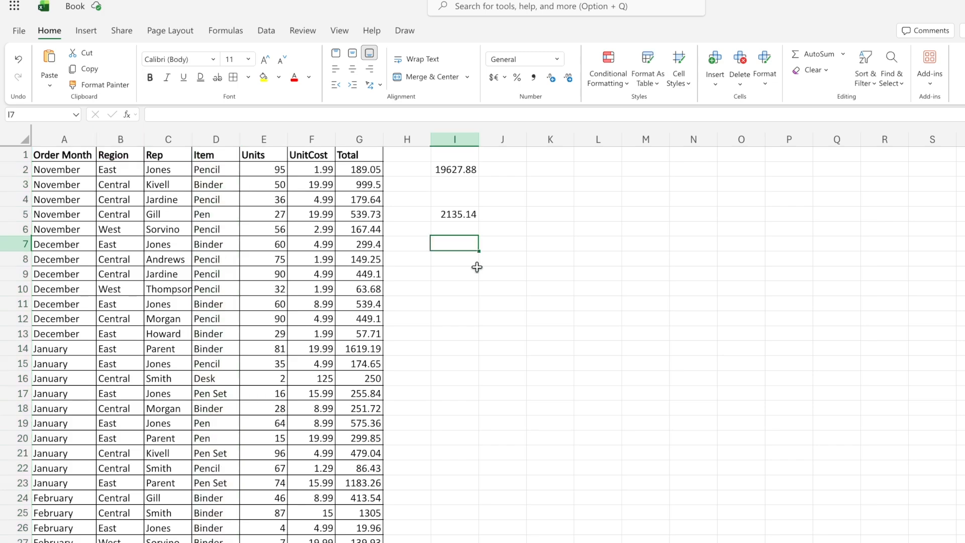
type("=sum")
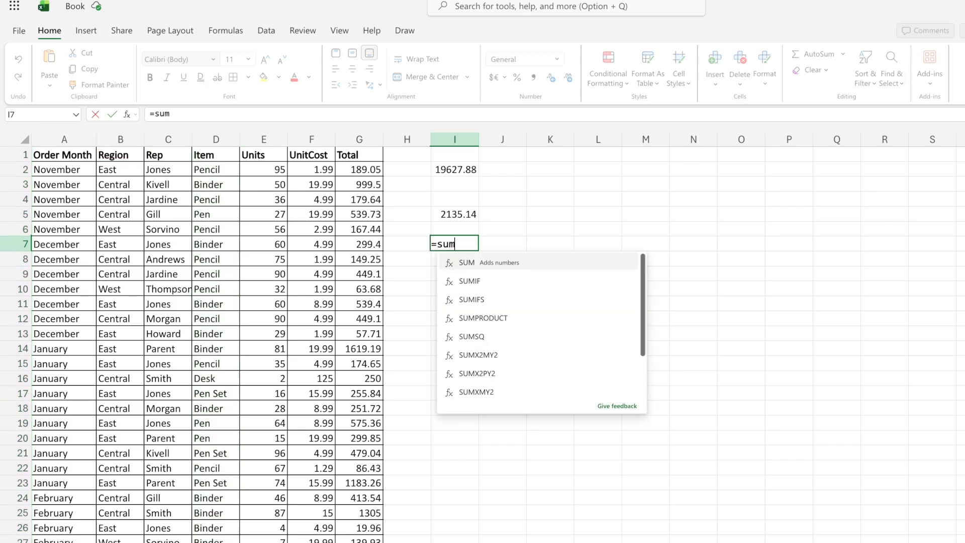
key("Down")
key("Down")
key("Tab")
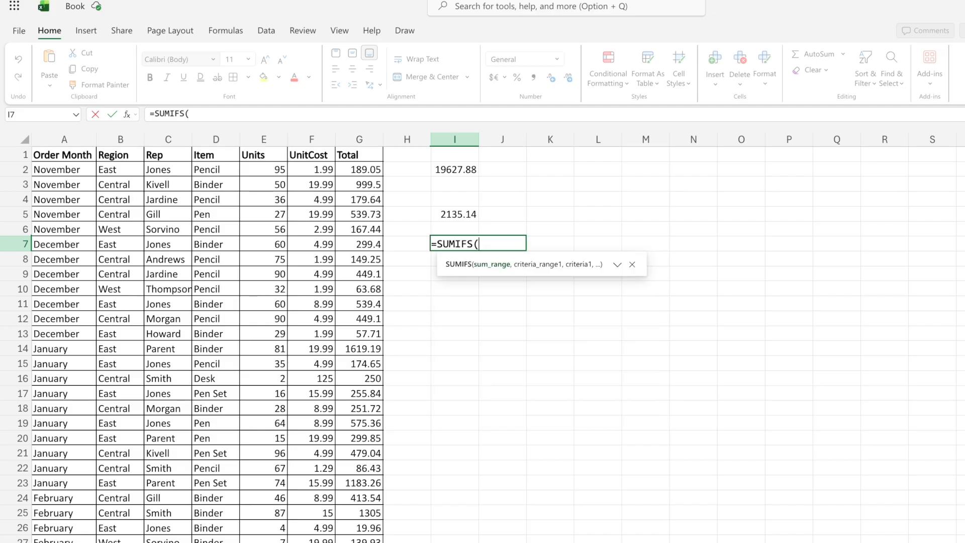
left_click(362, 133)
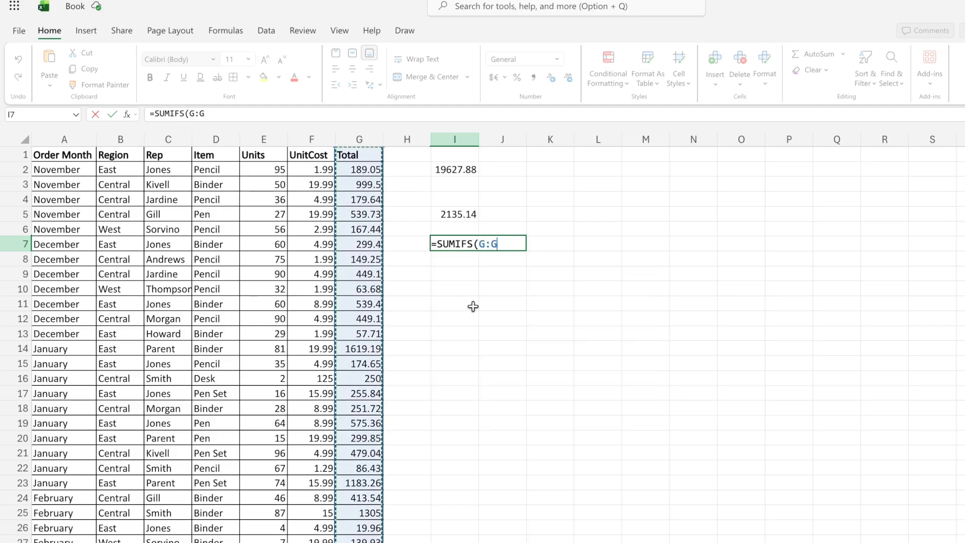
type(",")
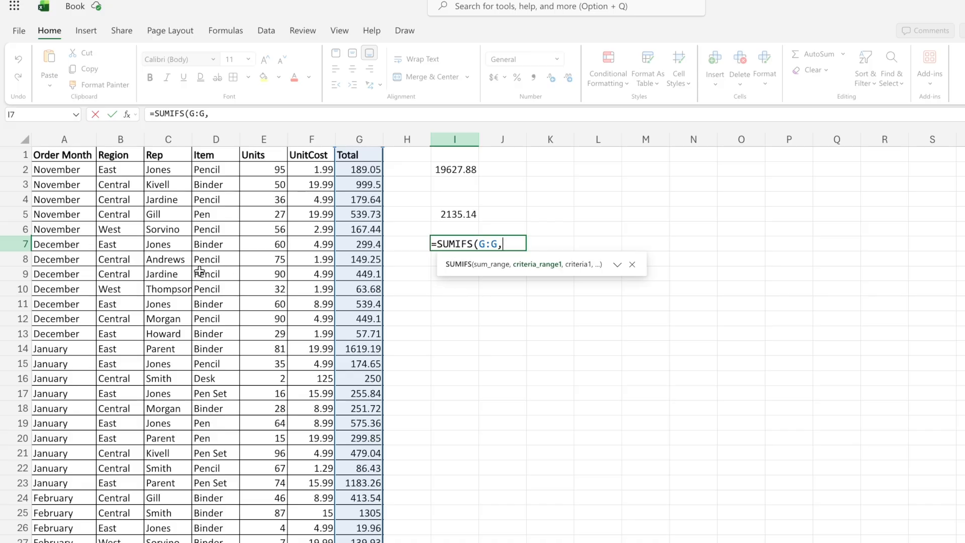
left_click(217, 137)
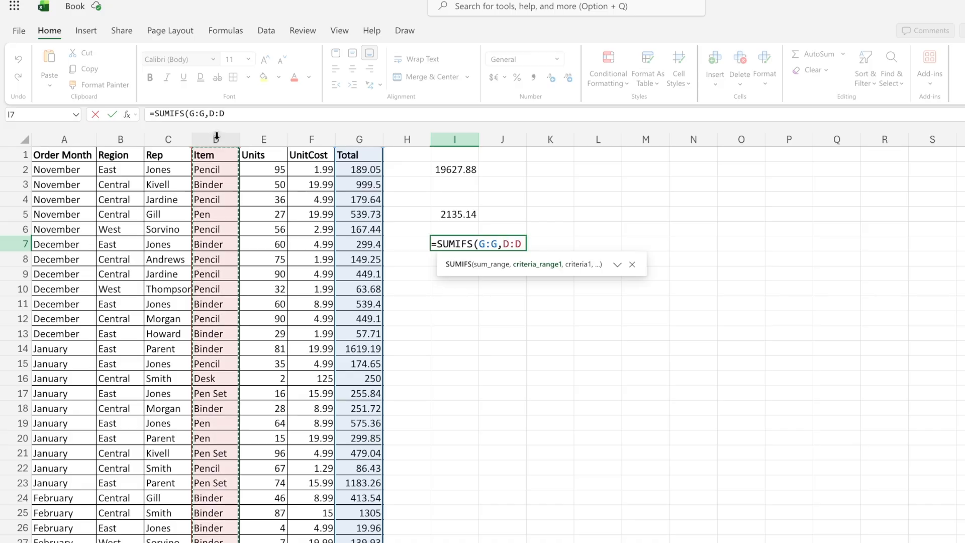
type(",")
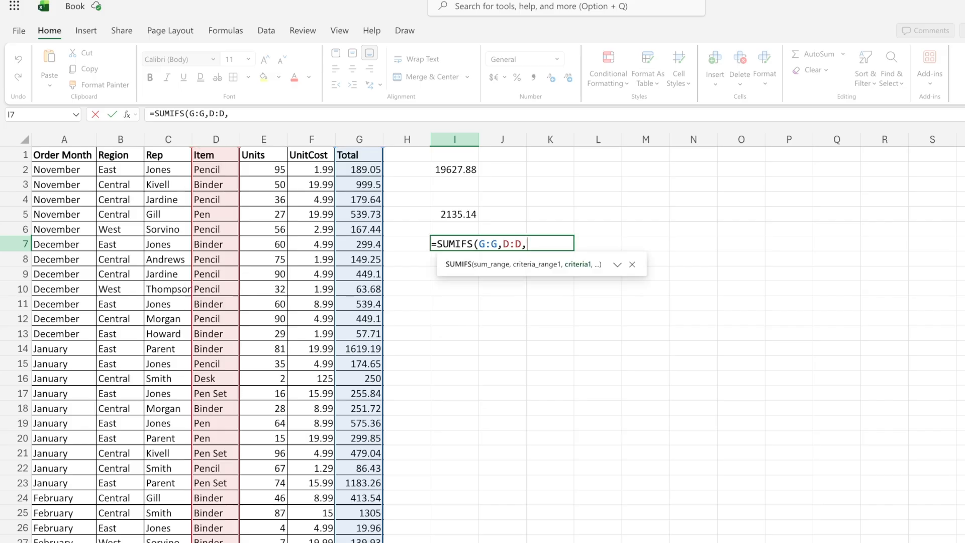
type("\"Pencil\"")
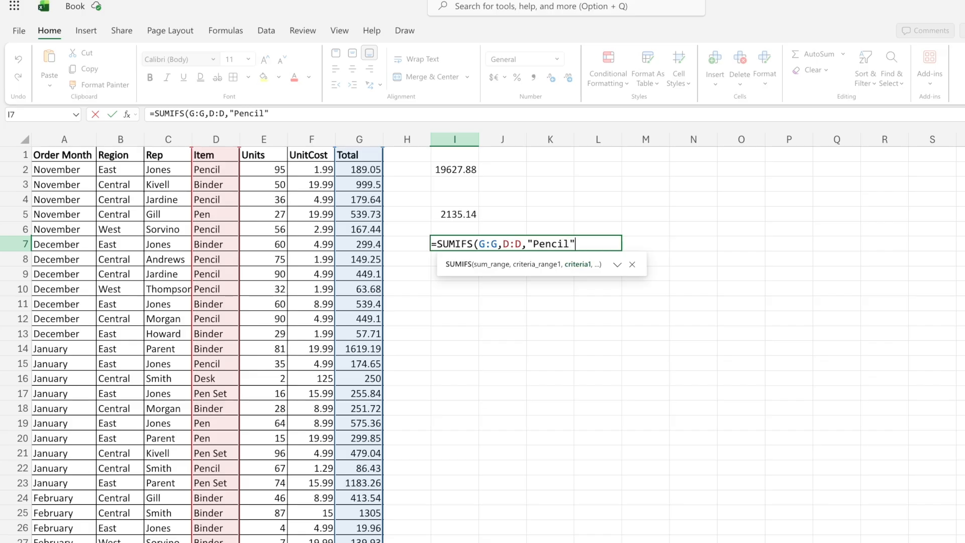
Add "East" in the Region column B:B as the second criterion, completing I7 as =SUMIFS(G:G,D:D,"Pencil",B:B,"East"), and review the formula.
type(",")
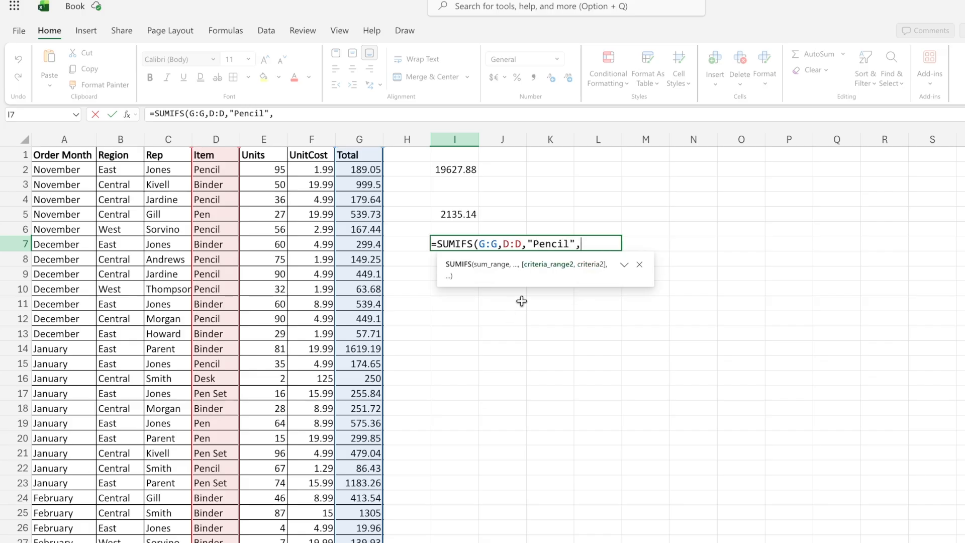
left_click(132, 140)
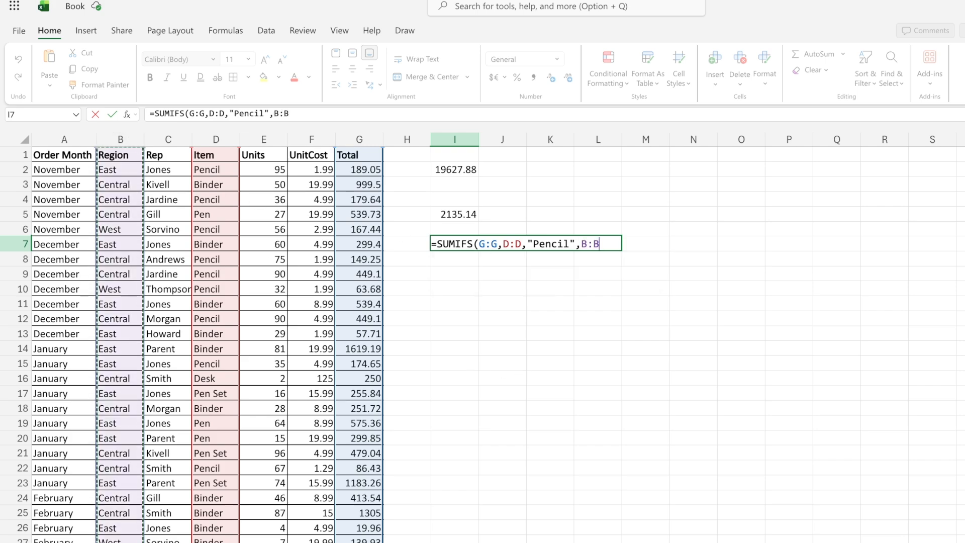
type(",\"East\"")
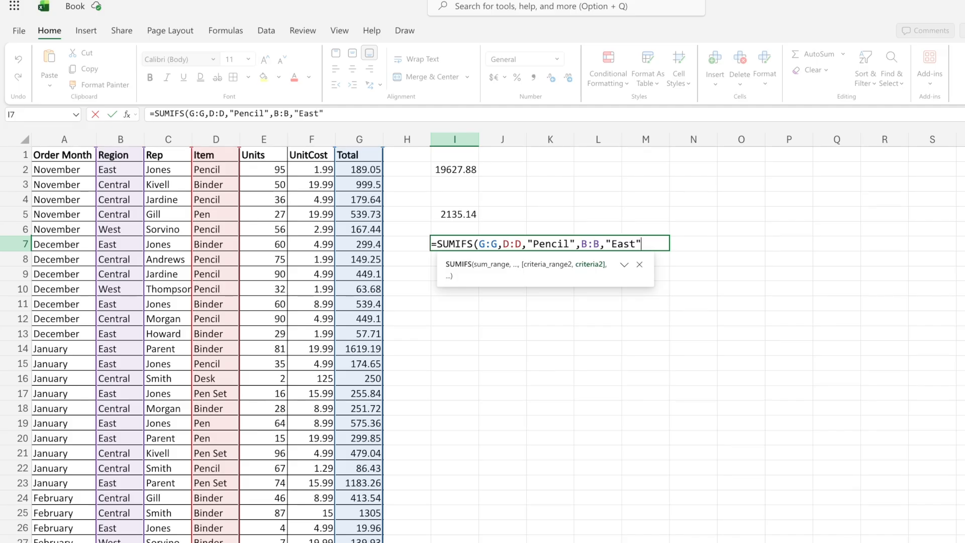
type(")")
key("Return")
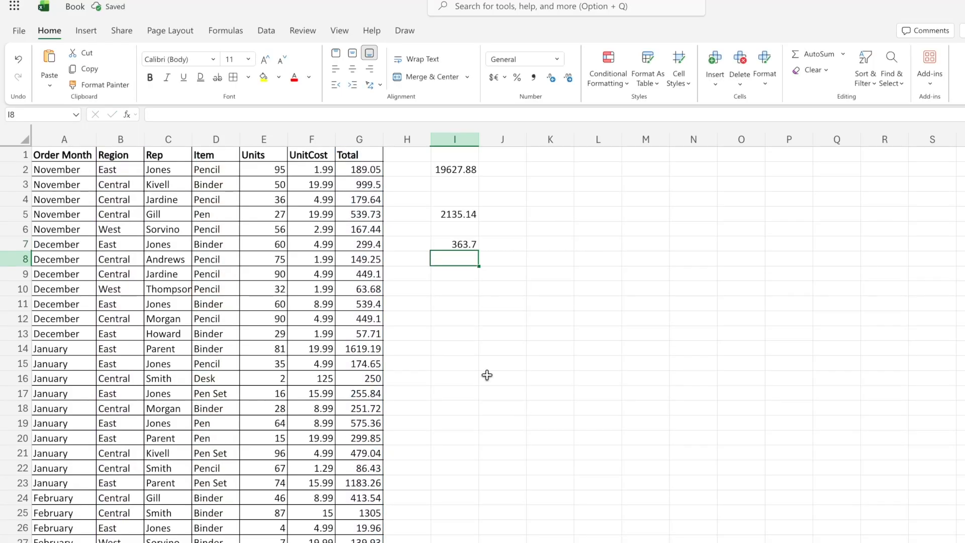
left_click(461, 237)
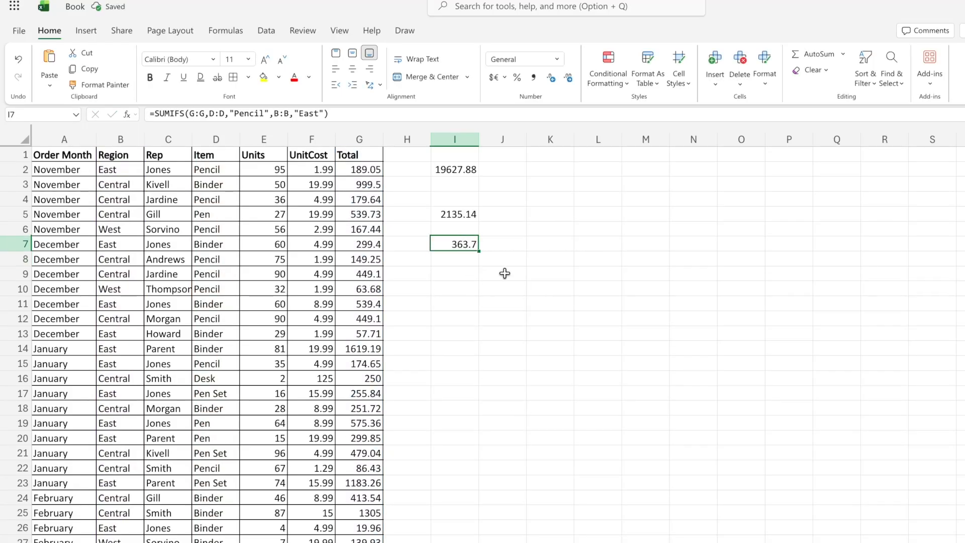